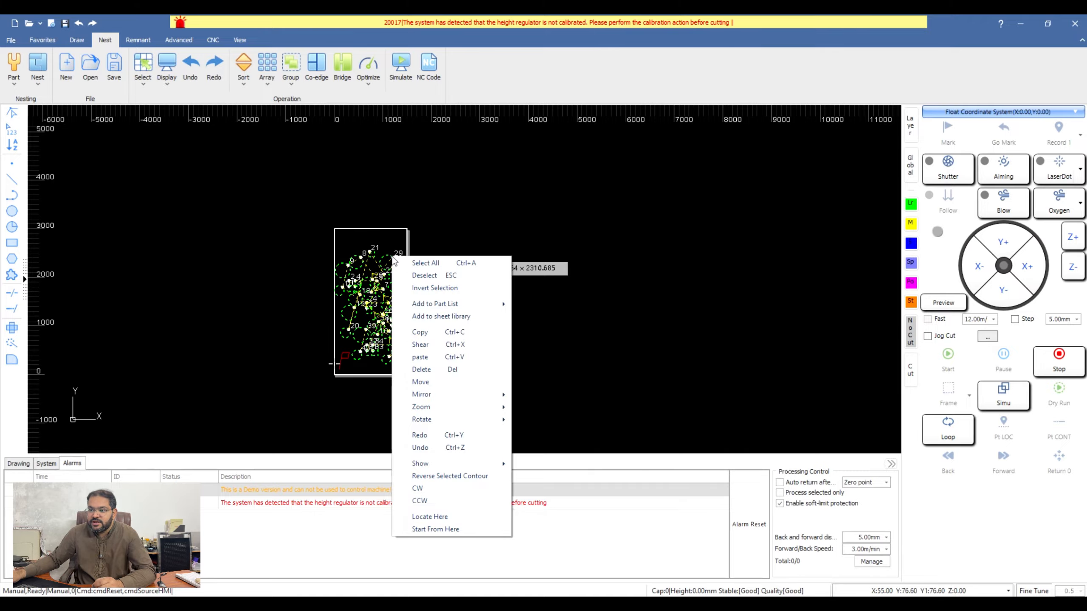
- Add the selected shapes to the part list with a part quantity of 1
mouse_move(480, 303)
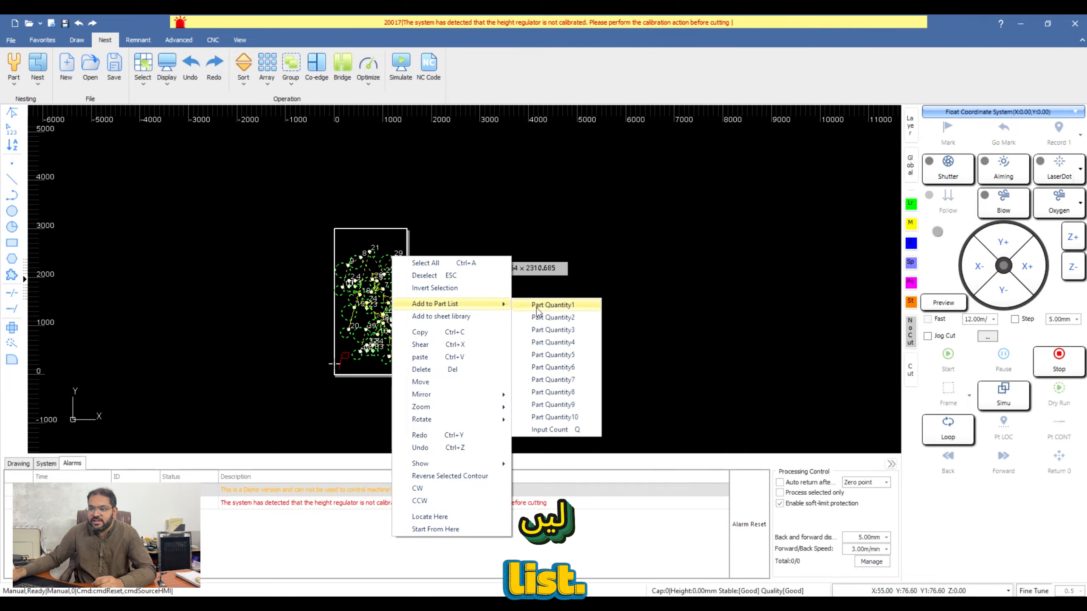
left_click(552, 306)
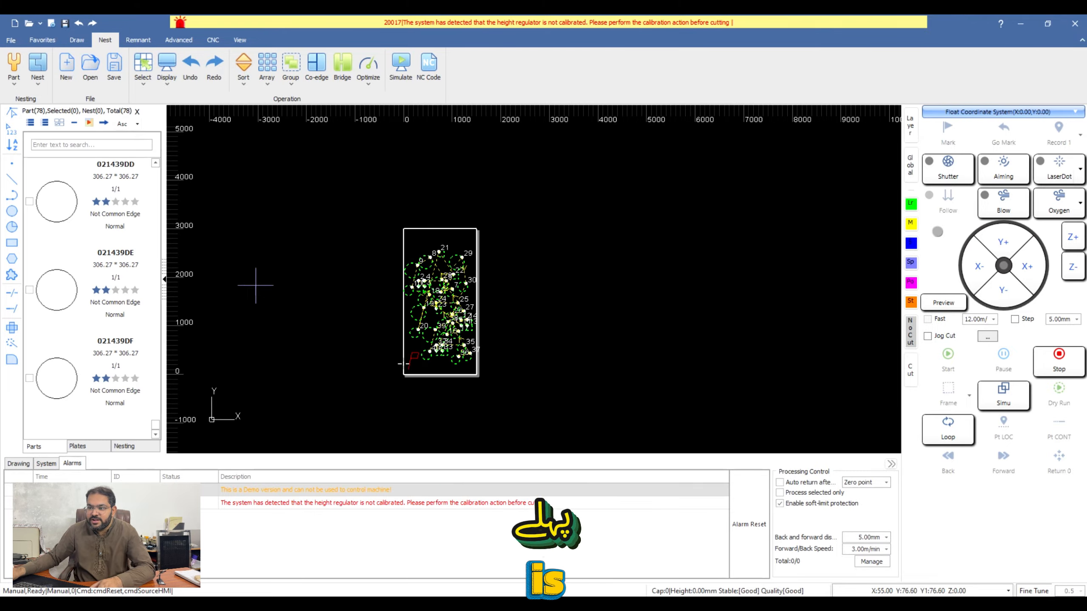
scroll(418, 281, "down", 2)
scroll(411, 274, "up", 4)
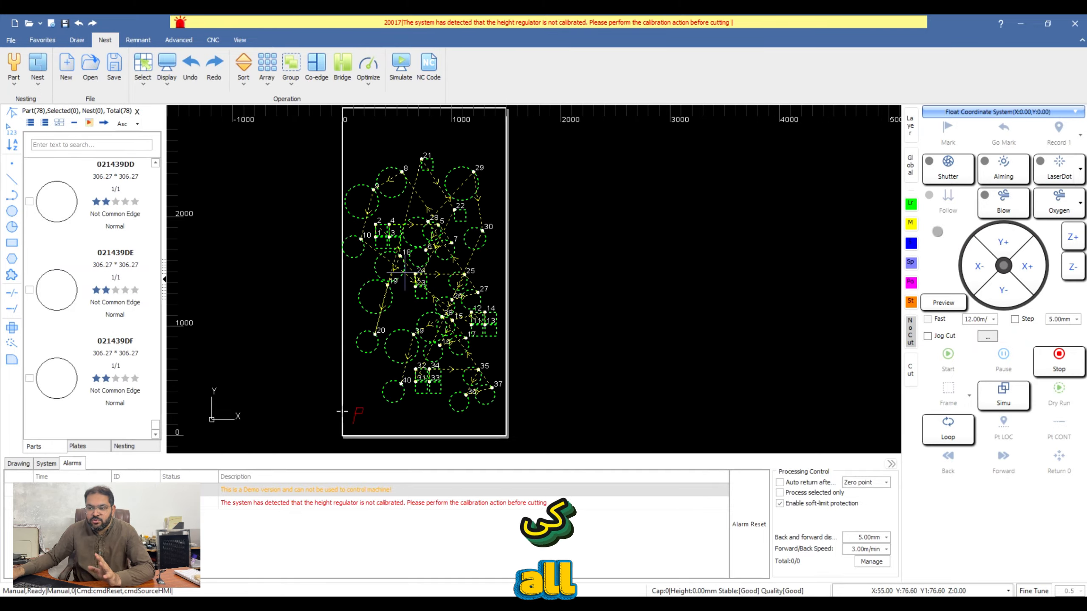
scroll(392, 266, "down", 5)
scroll(392, 268, "up", 3)
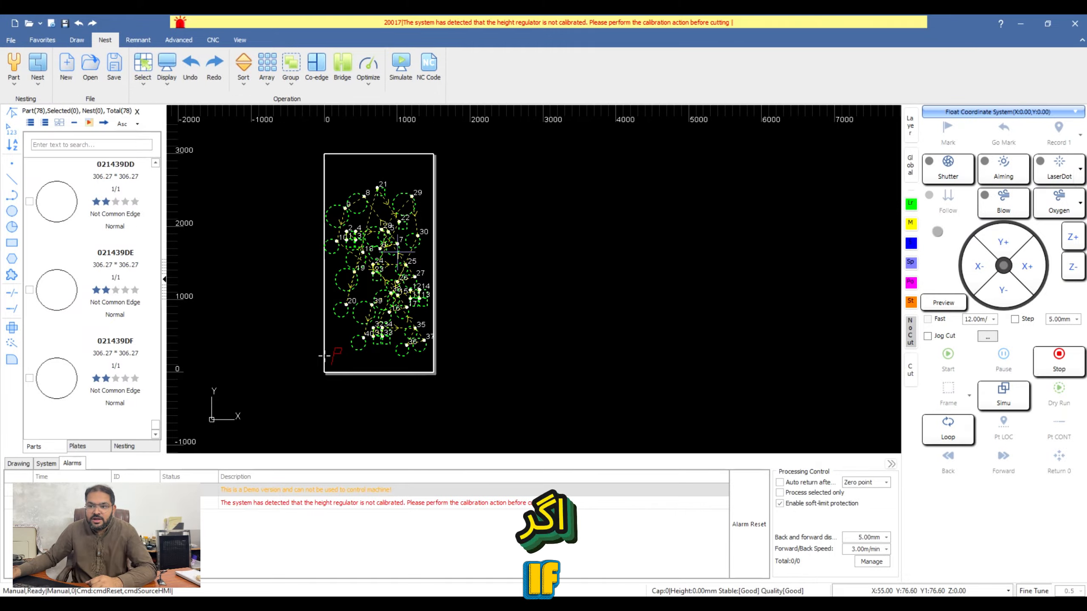
scroll(397, 252, "down", 2)
scroll(398, 252, "up", 4)
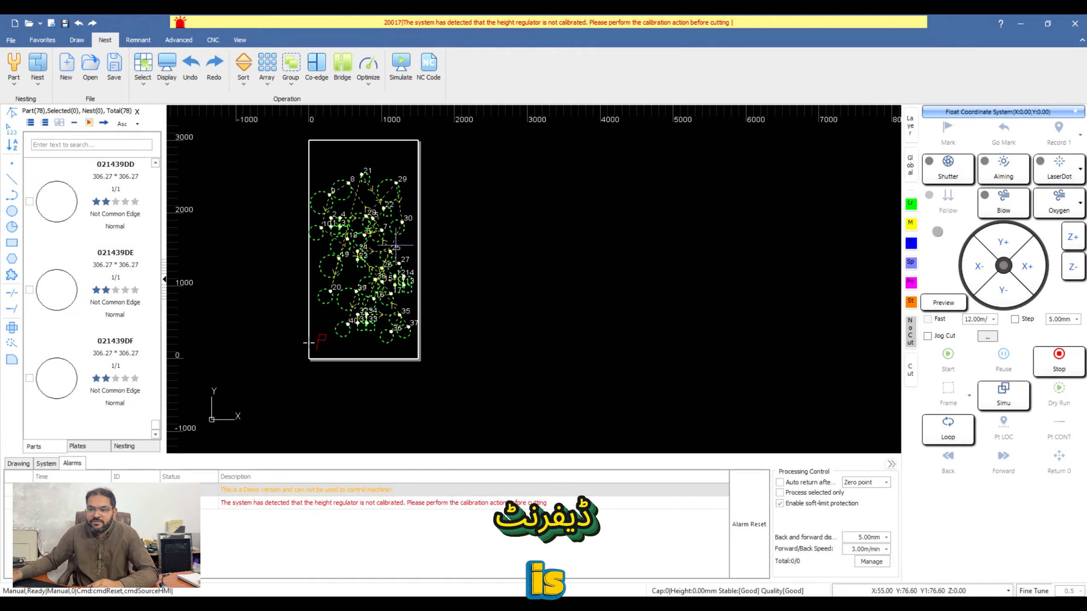
scroll(381, 259, "down", 3)
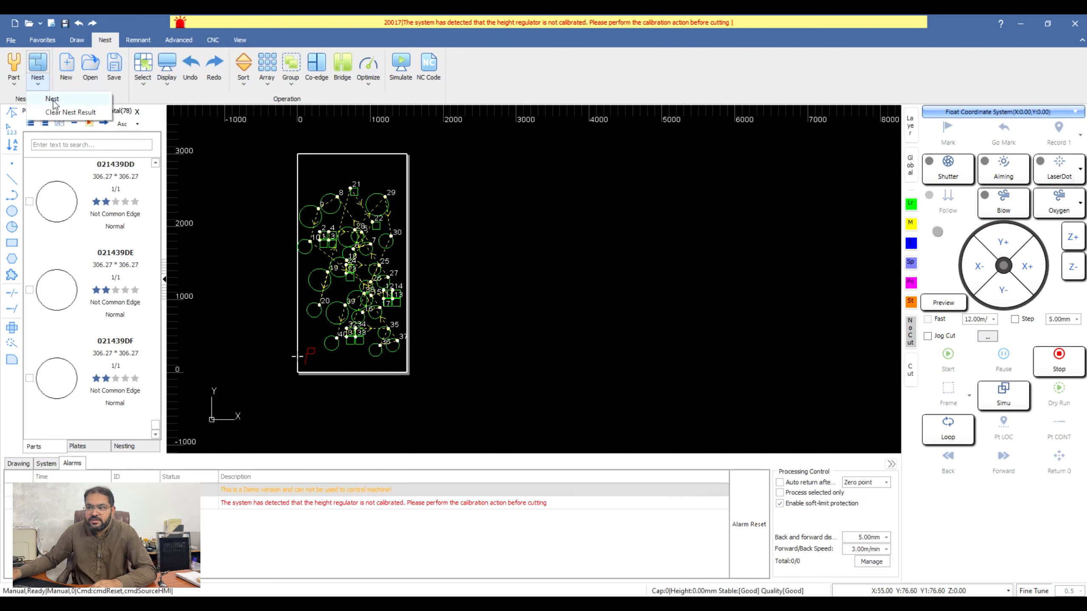
left_click(29, 85)
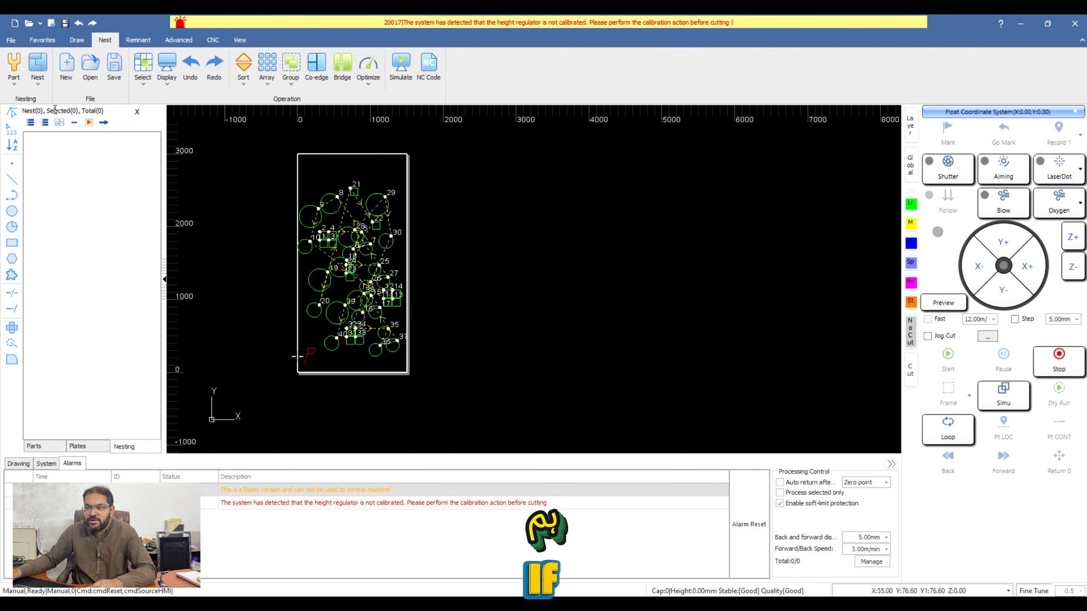
right_click(373, 278)
mouse_move(463, 327)
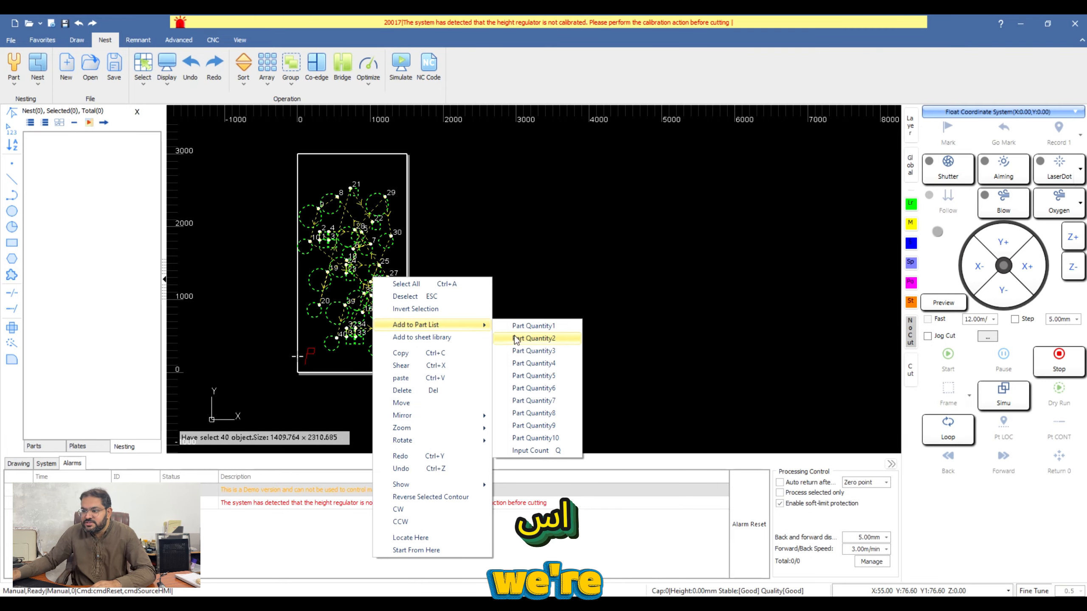
left_click(545, 453)
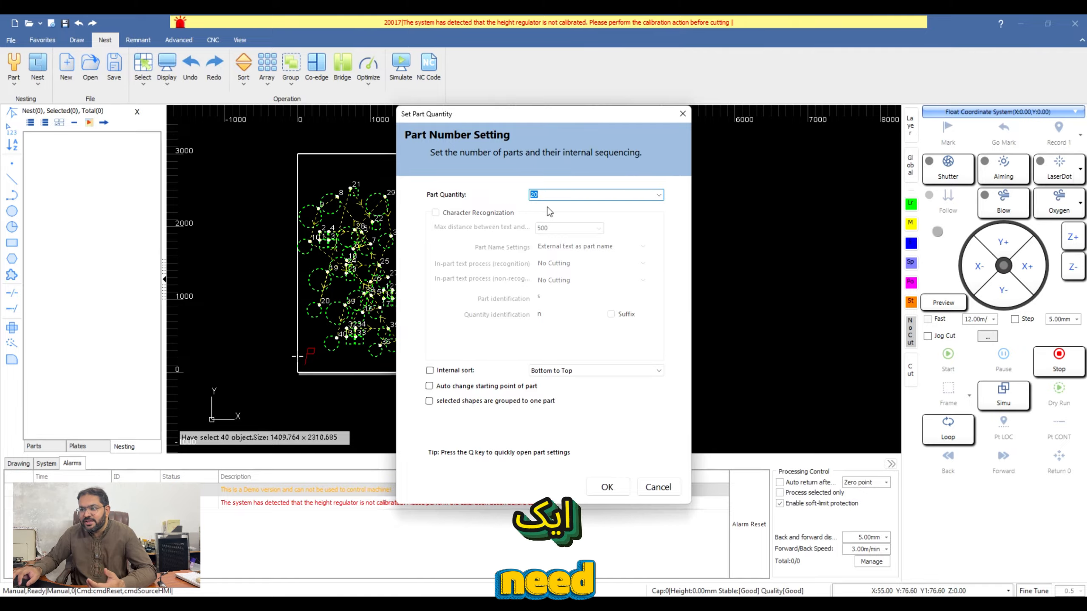
type("1")
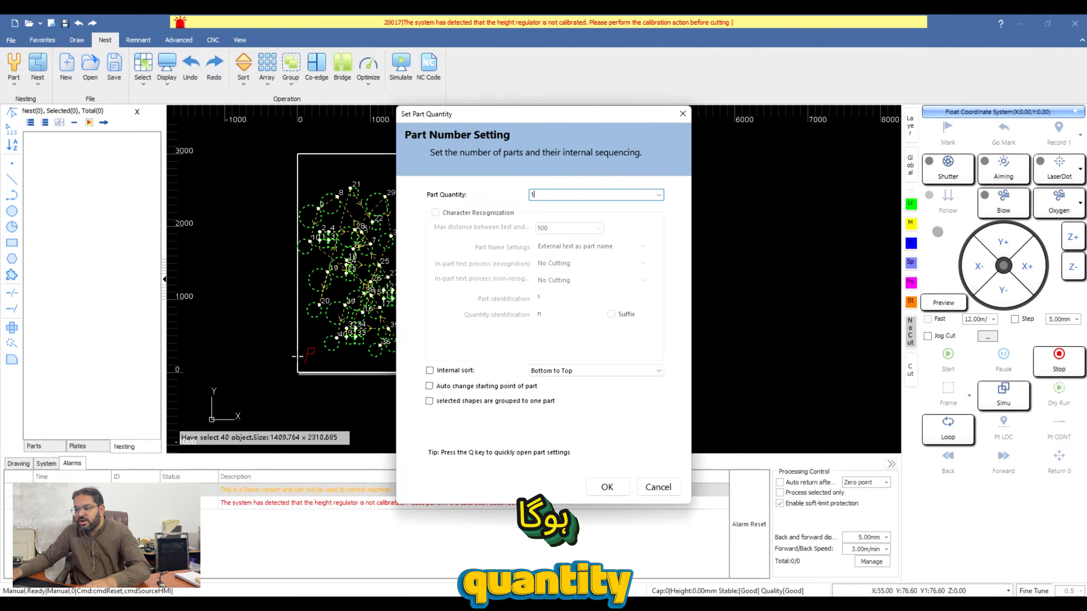
left_click(650, 485)
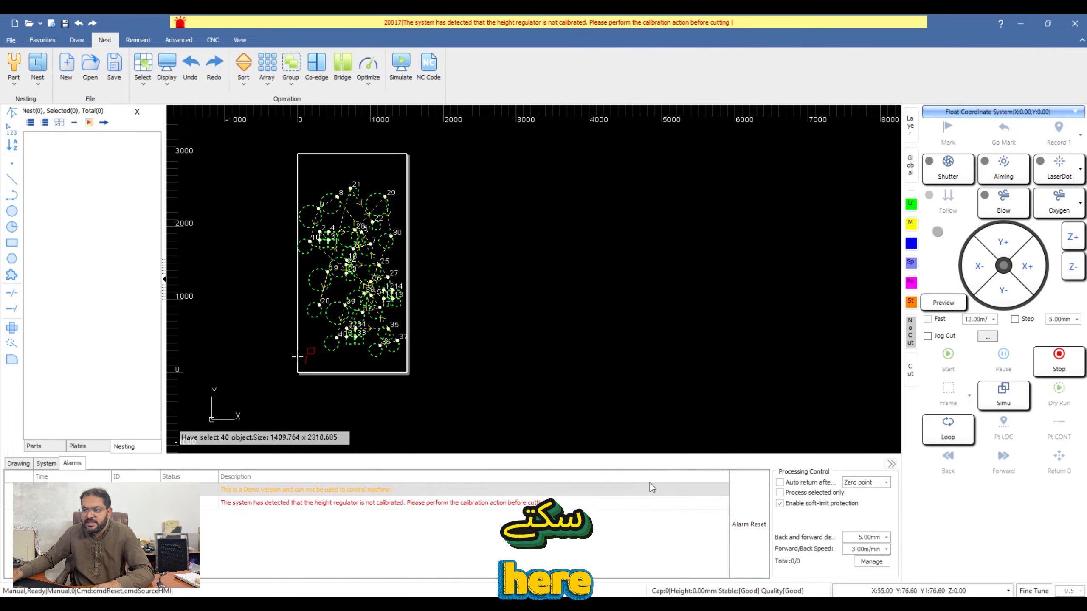
- Add the selected shapes to the part list with a part quantity of 2
right_click(358, 254)
mouse_move(431, 302)
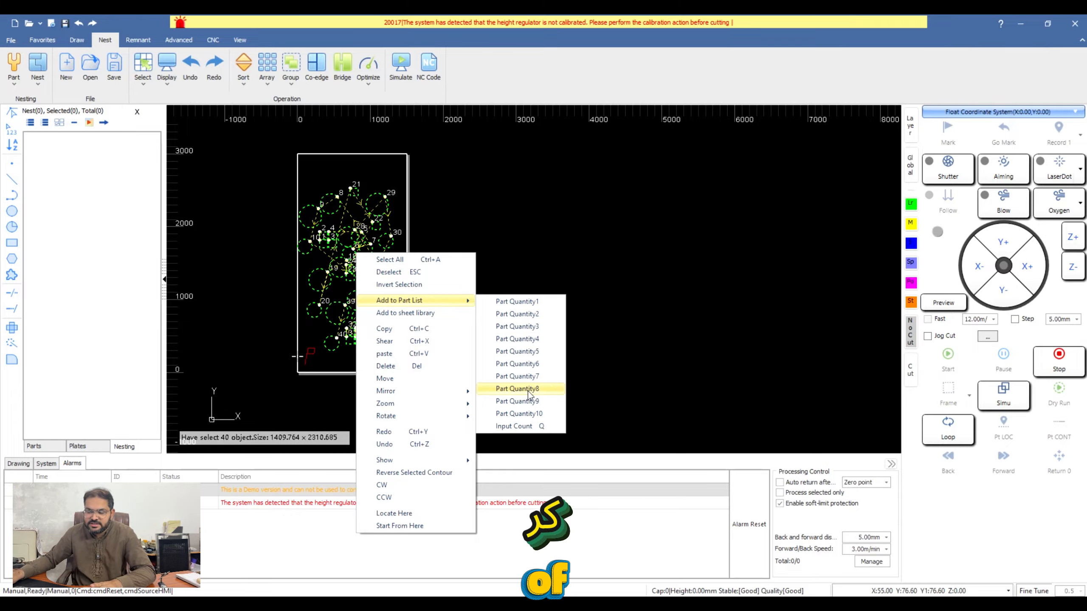
left_click(529, 315)
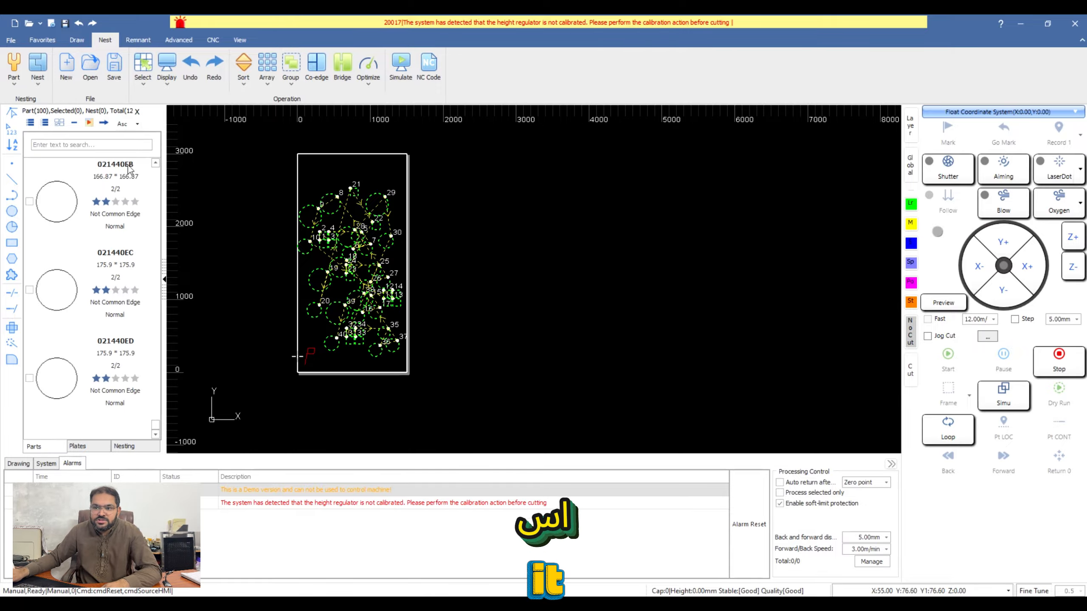
- Choose the 2440 mm x 1220 mm standard plate size in the layout parameters and run nesting for all parts in the list
left_click(90, 125)
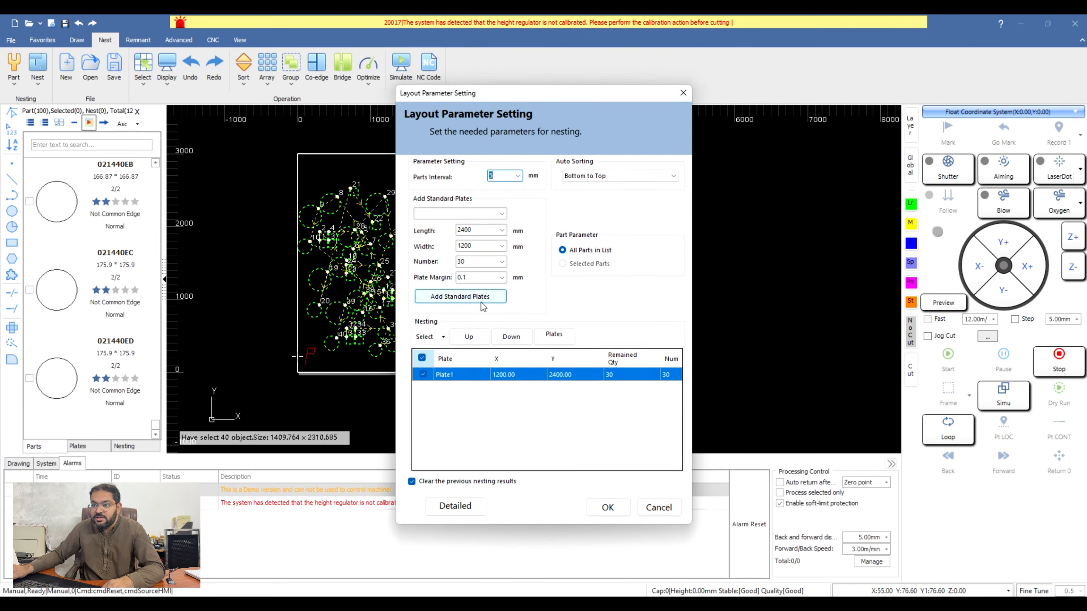
left_click(503, 214)
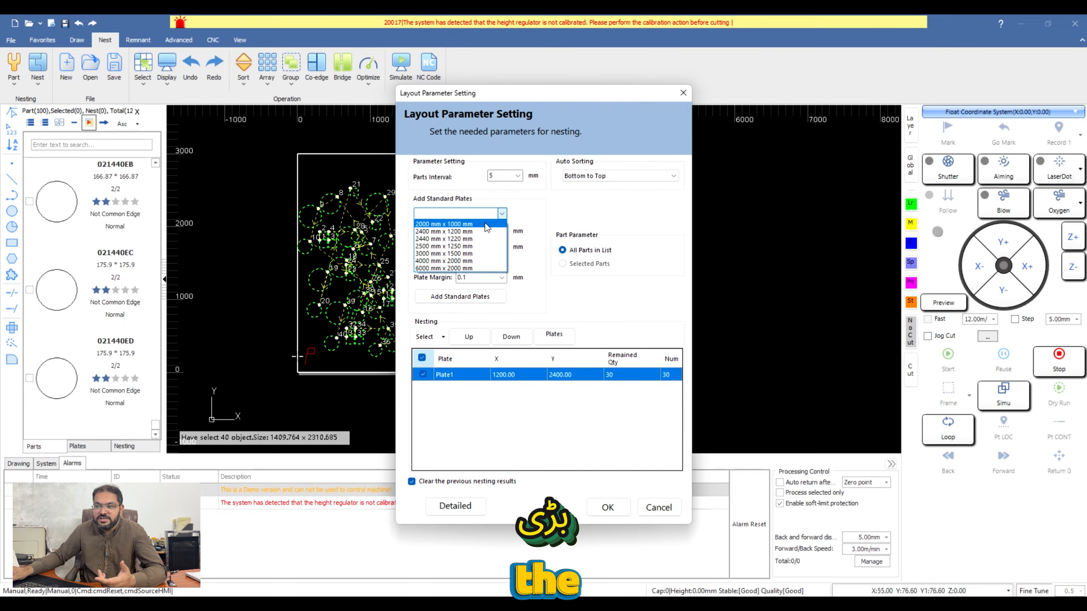
left_click(462, 239)
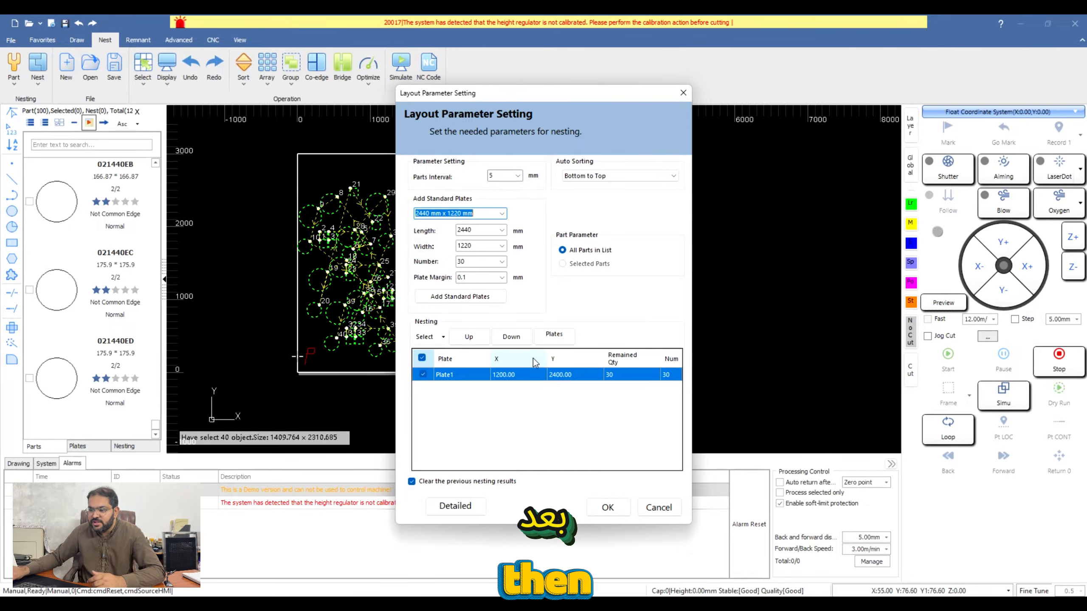
left_click(607, 507)
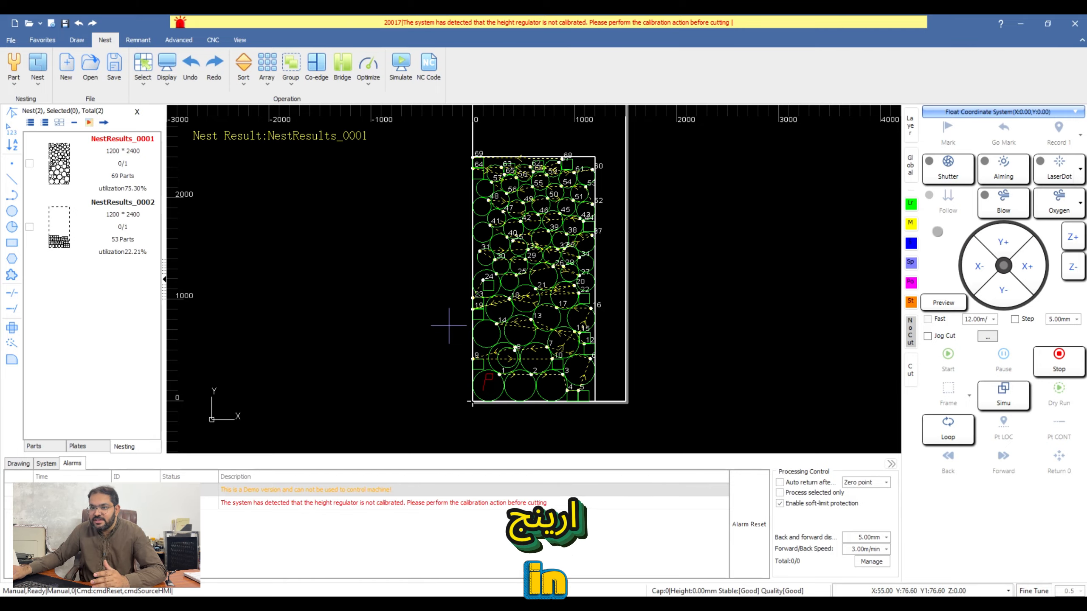
- Examine how the parts are arranged in the first nest result and in the second nest result
scroll(550, 250, "down", 3)
scroll(551, 251, "up", 2)
scroll(576, 215, "up", 1)
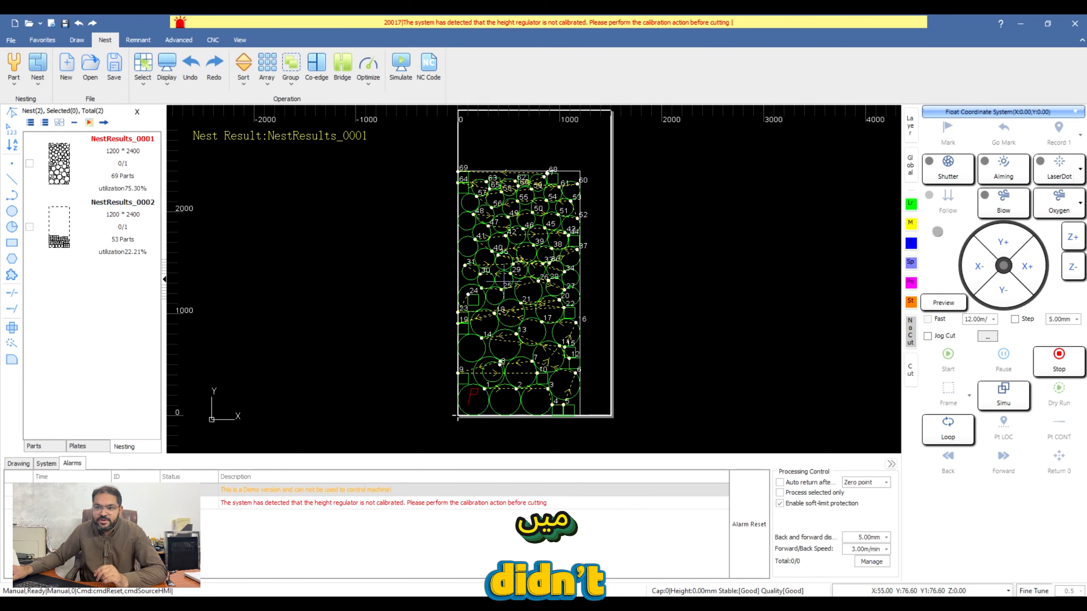
scroll(512, 257, "up", 1)
scroll(432, 265, "down", 1)
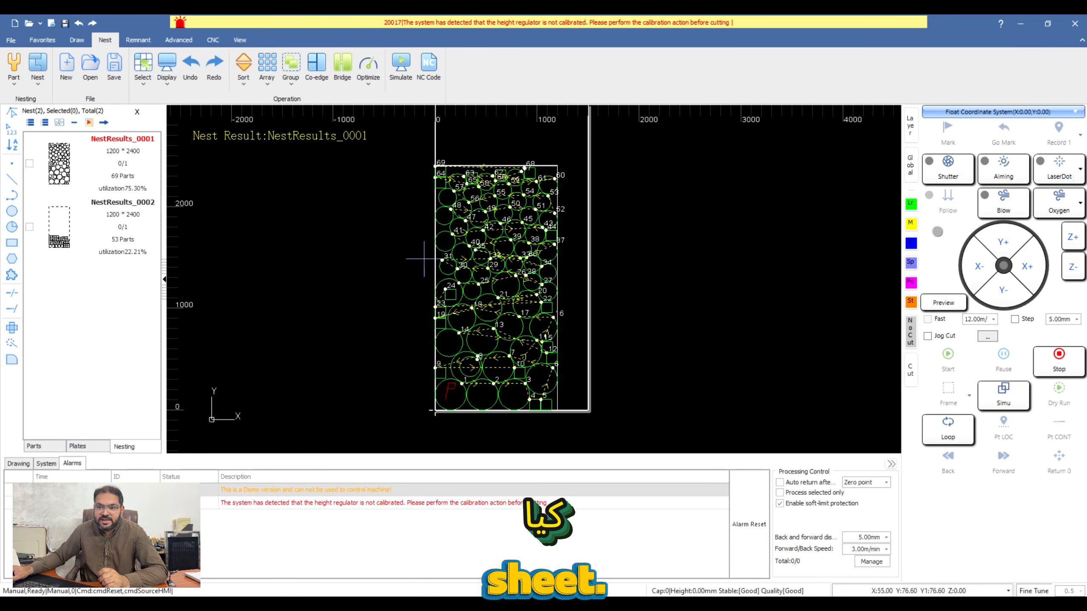
left_click(54, 220)
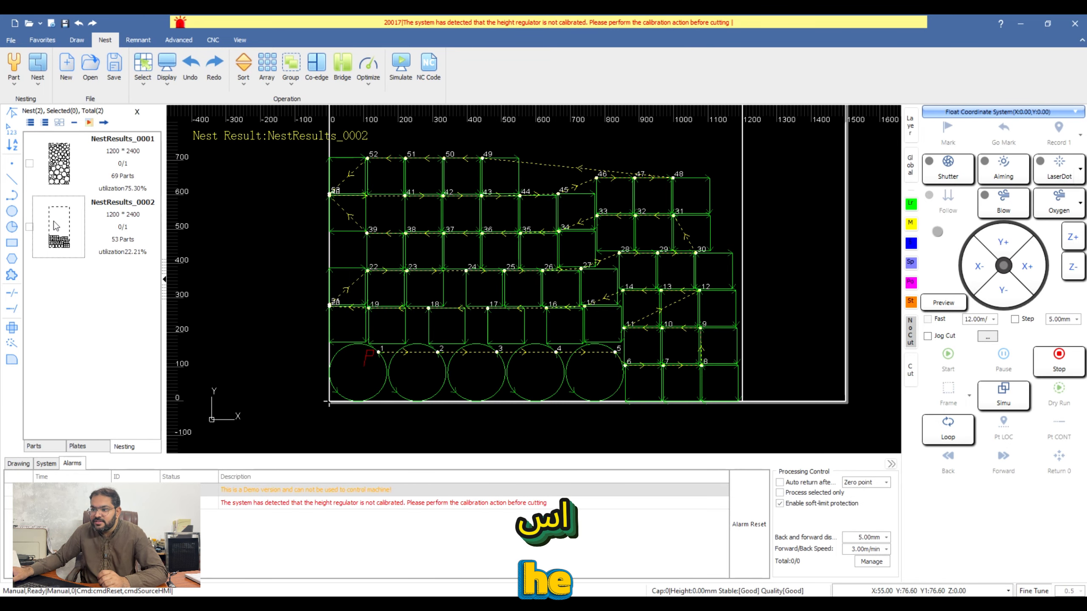
scroll(422, 298, "down", 3)
scroll(458, 275, "up", 3)
scroll(458, 275, "down", 3)
scroll(458, 275, "up", 3)
scroll(458, 274, "down", 3)
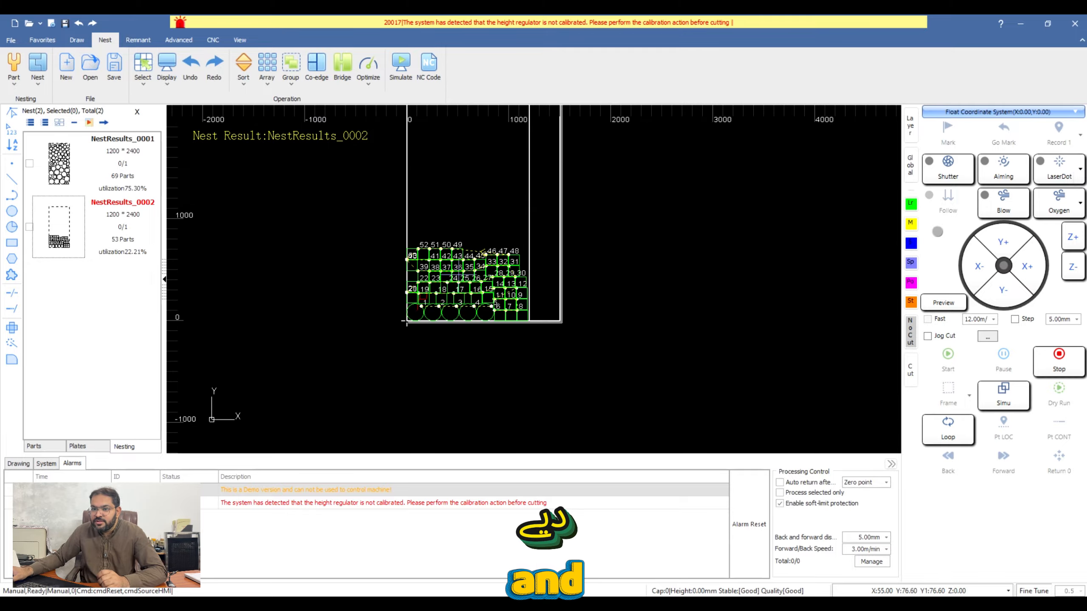
scroll(458, 275, "down", 1)
- Reopen the first nest result to inspect its part spacing and cutting paths up close, and display the second one again
left_click(53, 170)
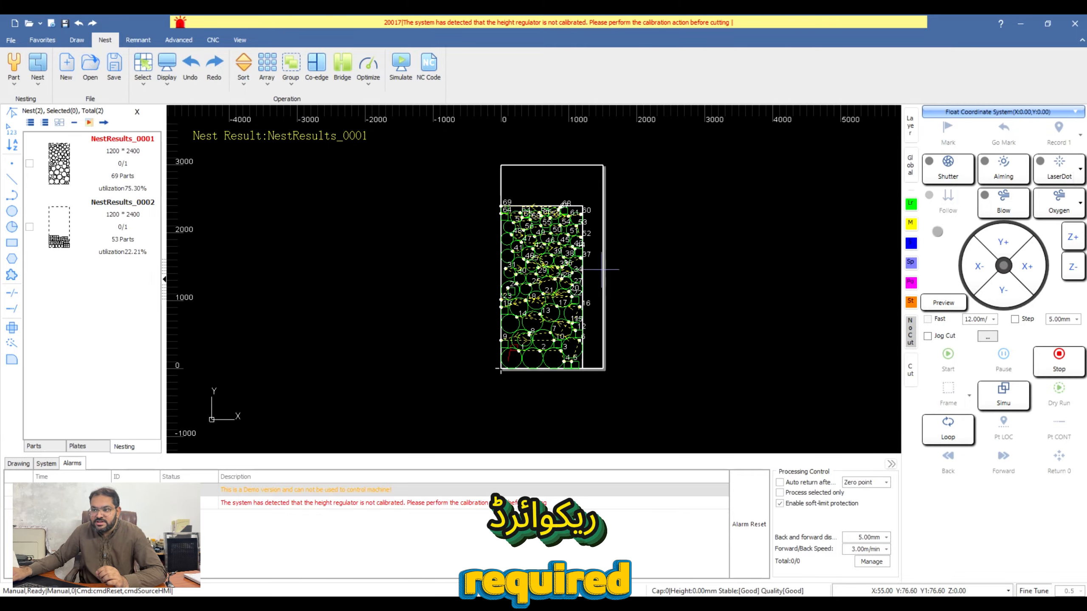
scroll(595, 274, "up", 2)
scroll(440, 280, "up", 2)
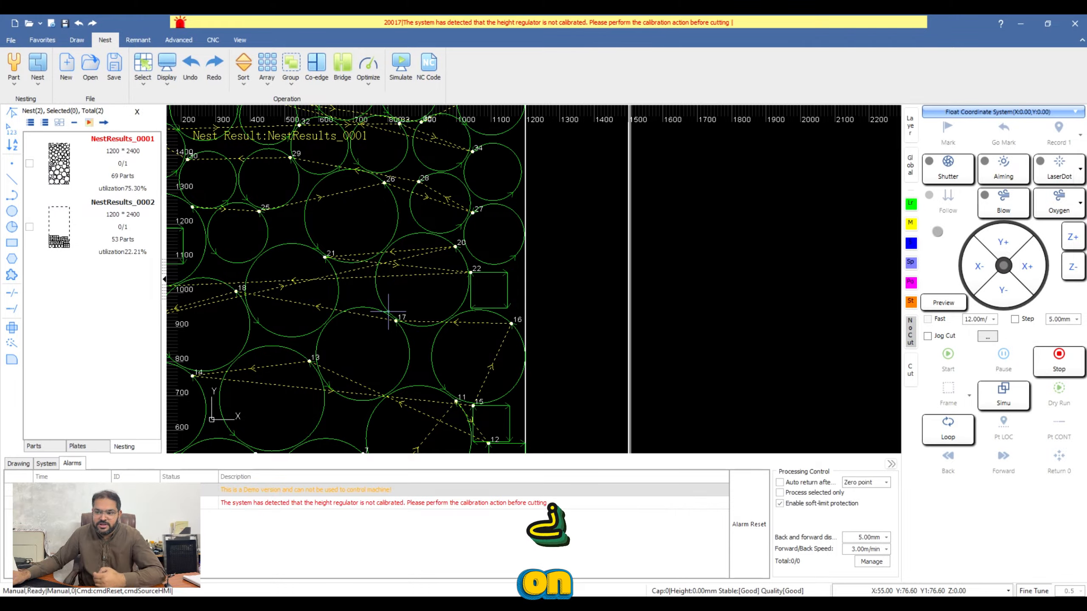
scroll(388, 313, "down", 3)
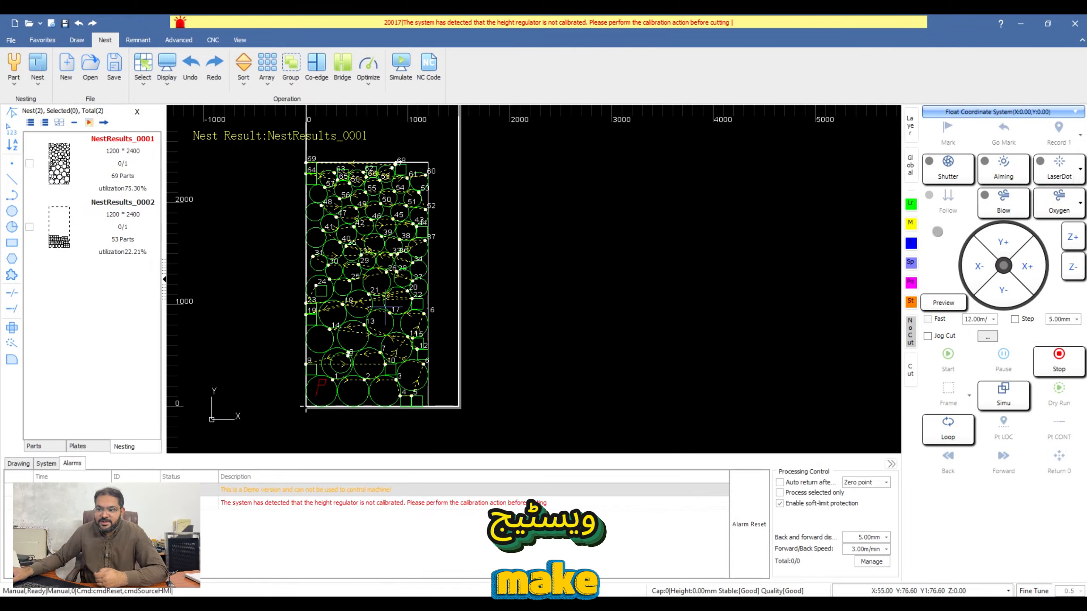
scroll(319, 299, "up", 1)
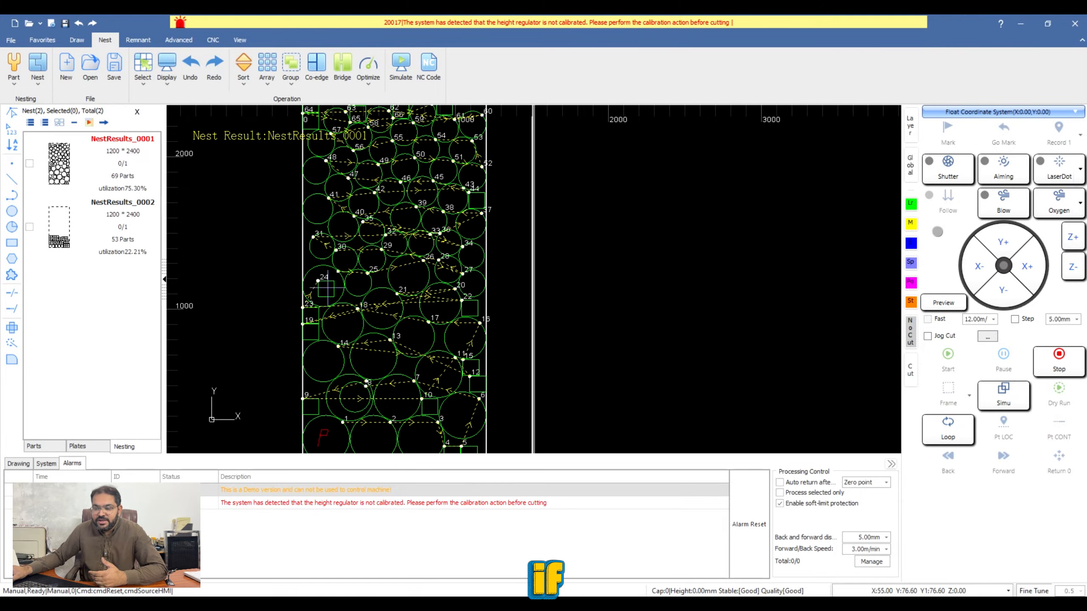
scroll(326, 288, "down", 1)
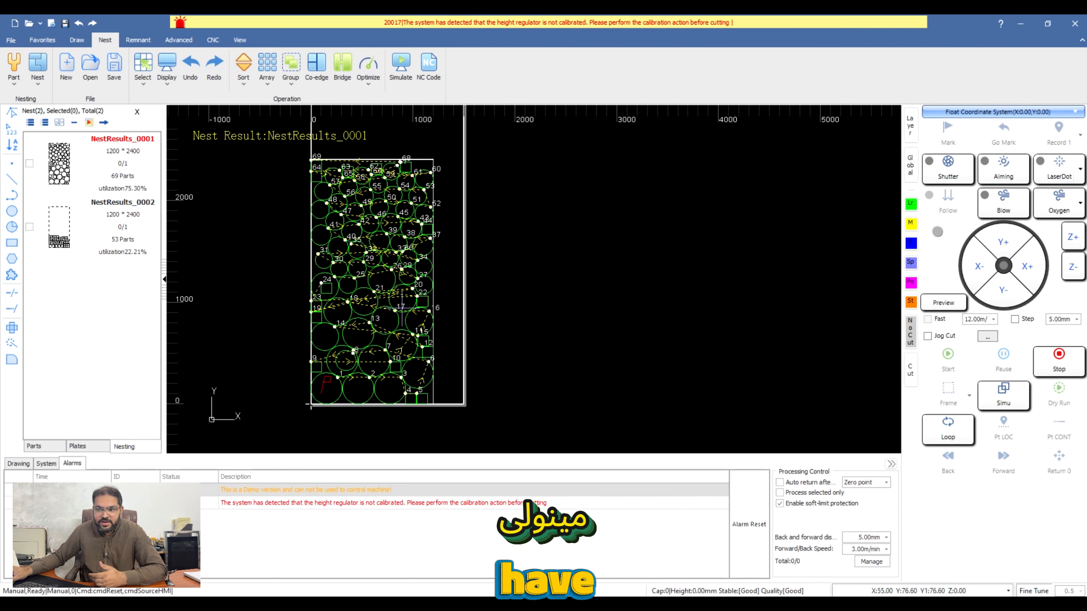
double_click(60, 227)
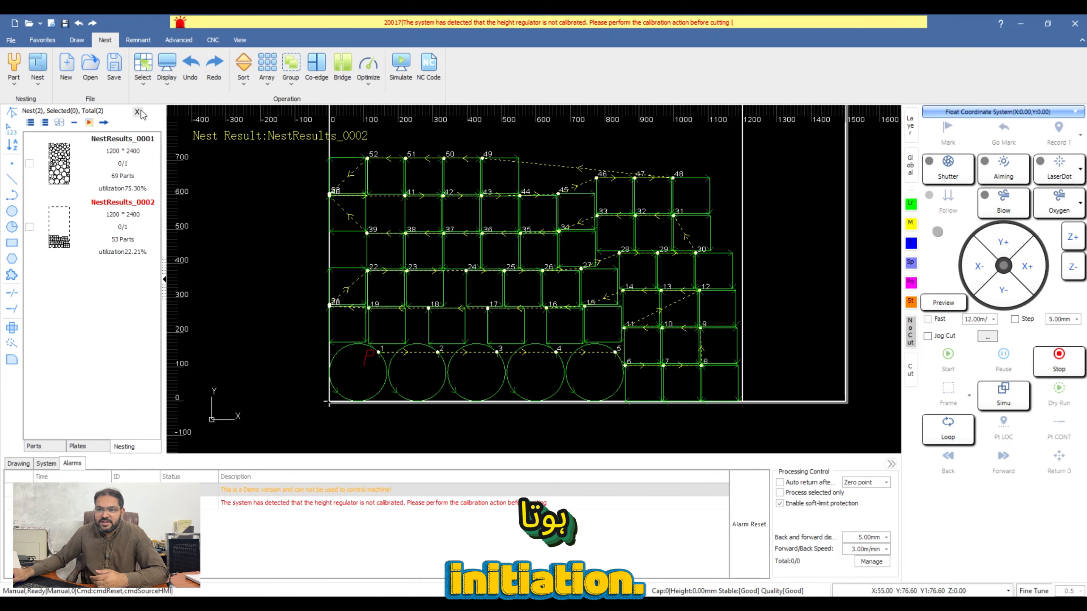
- Clear the nest results and deselect the original shapes
left_click(38, 85)
left_click(69, 112)
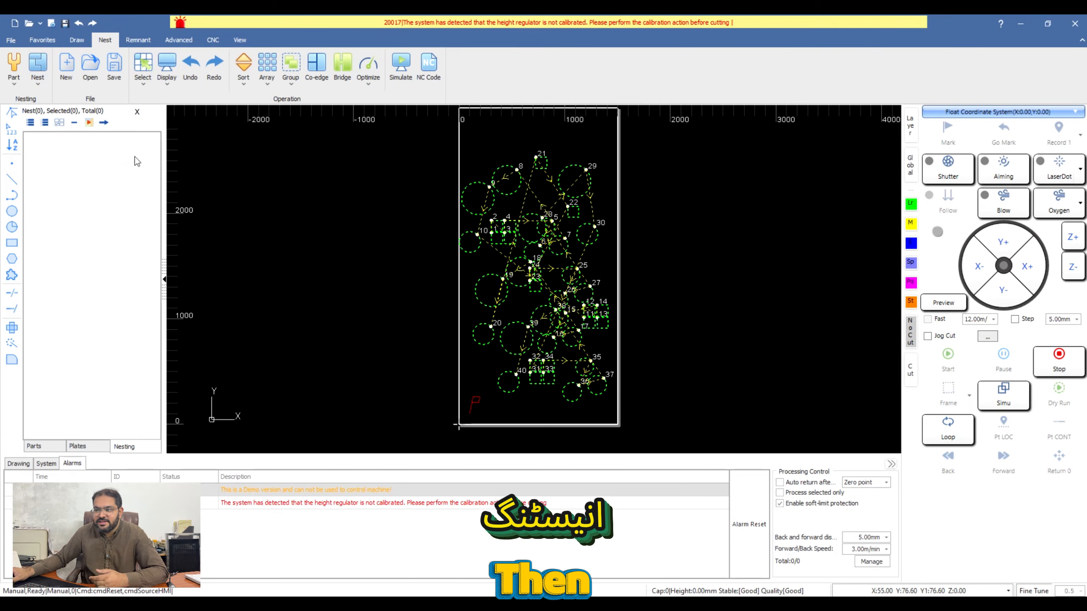
left_click(362, 242)
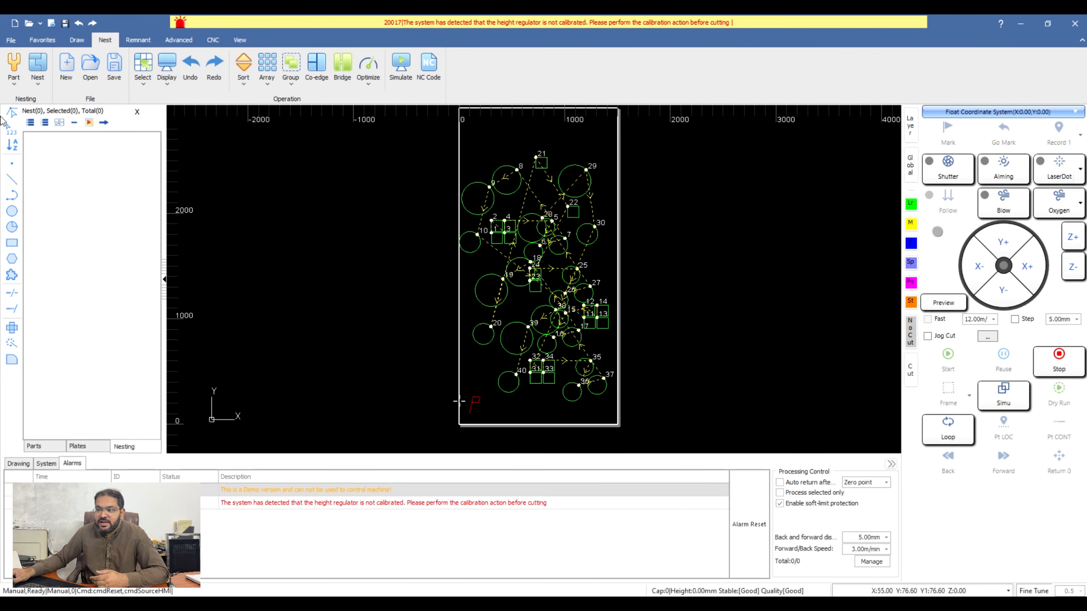
- Select all shapes on the sheet and delete them from the drawing
scroll(407, 298, "down", 5)
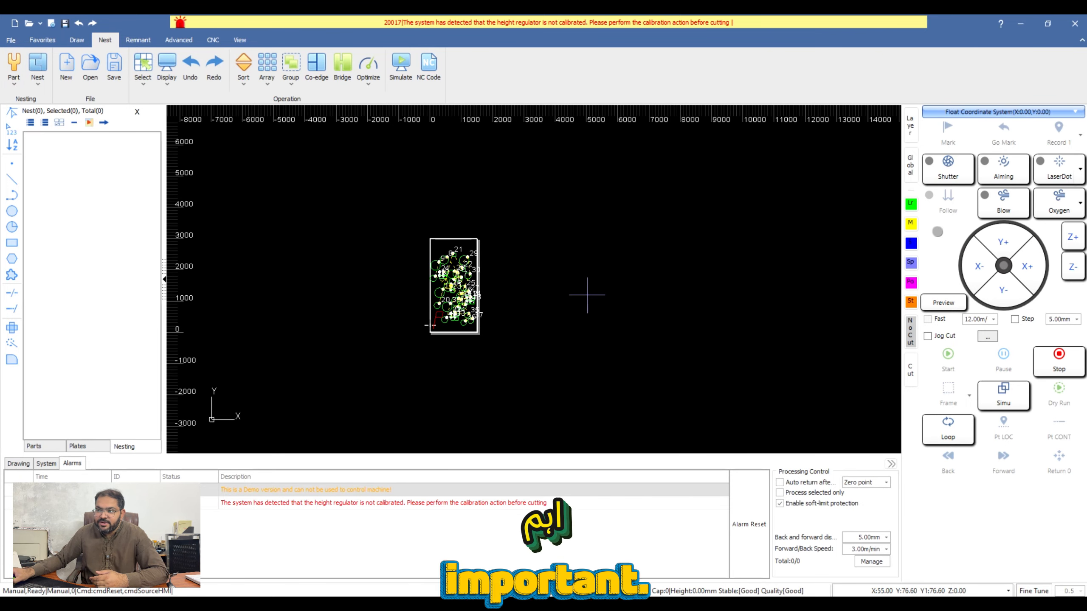
scroll(498, 360, "up", 3)
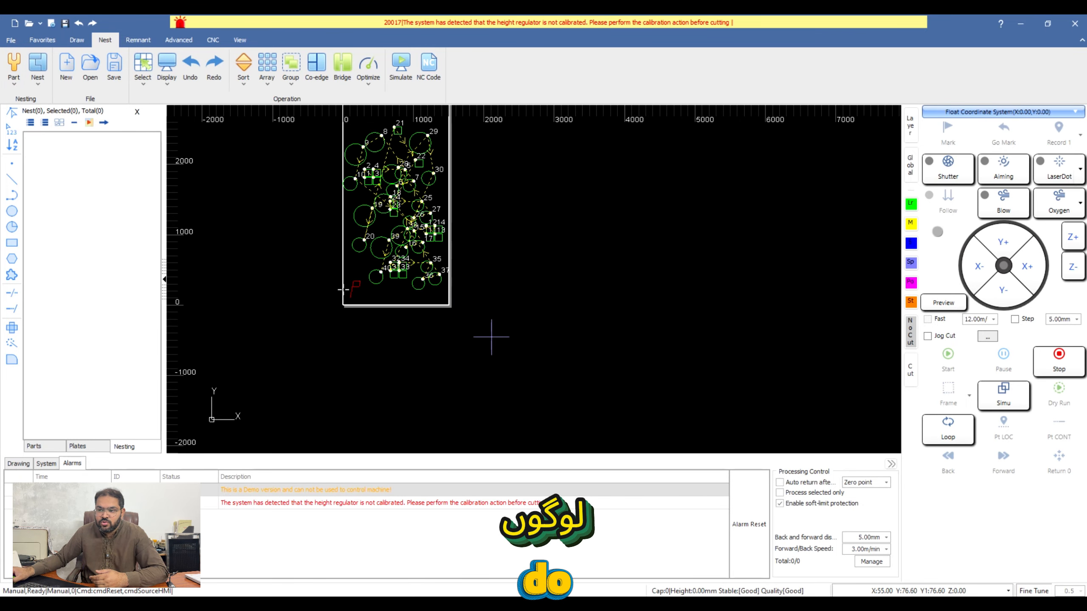
scroll(493, 335, "down", 3)
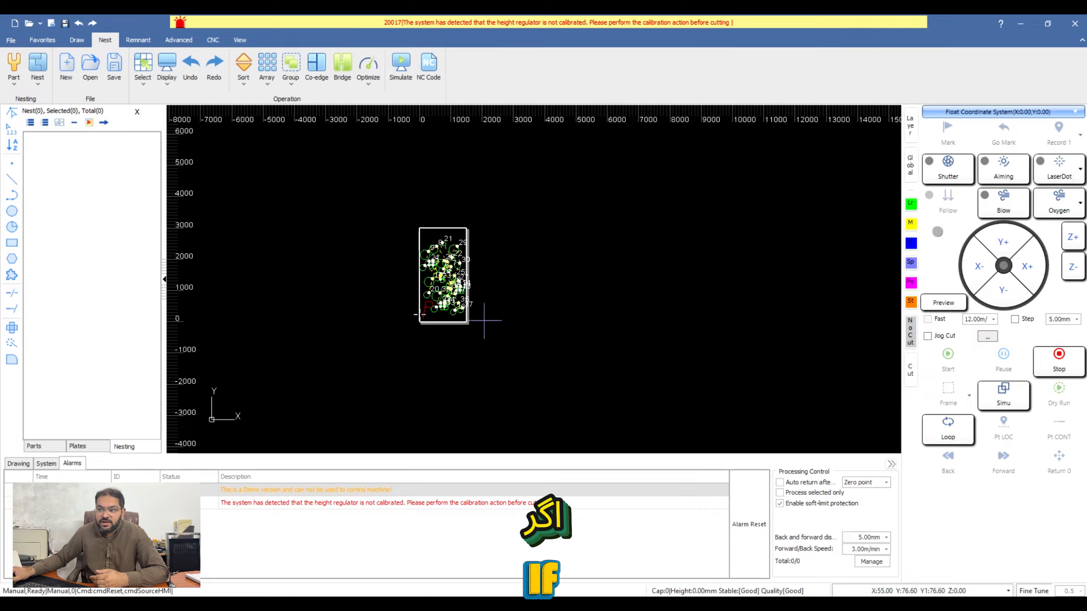
left_click_drag(371, 199, 558, 366)
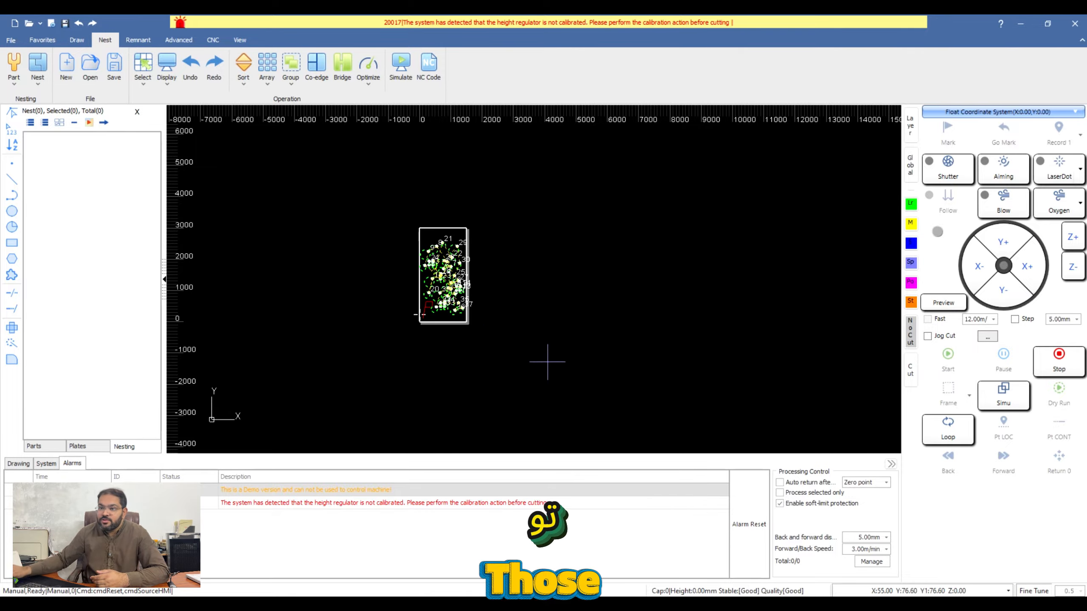
key("Delete")
scroll(457, 268, "up", 3)
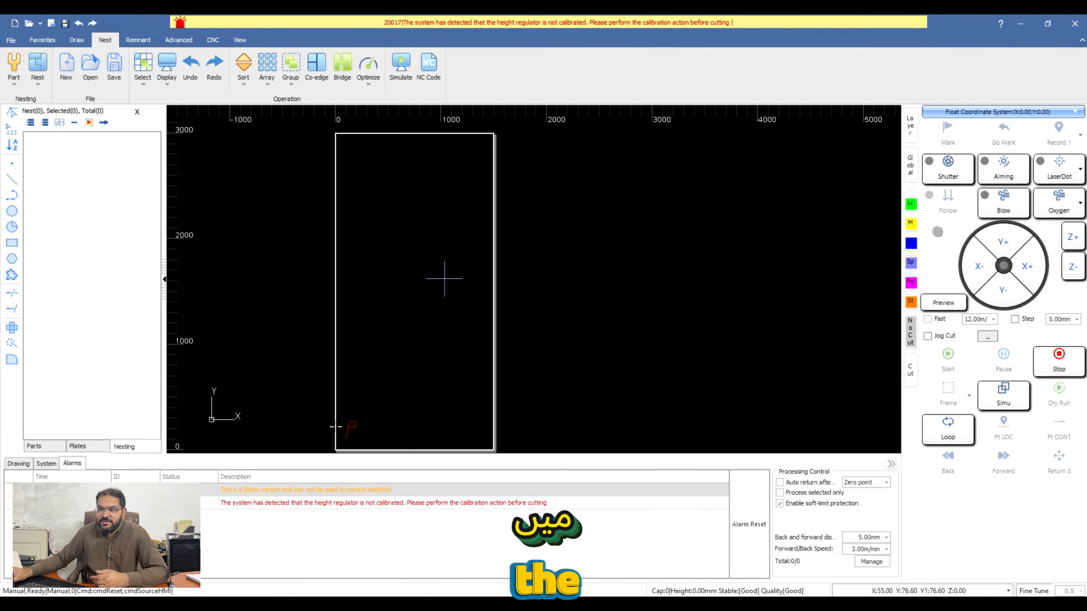
scroll(444, 279, "down", 1)
scroll(420, 246, "down", 1)
scroll(570, 345, "up", 1)
scroll(376, 216, "up", 1)
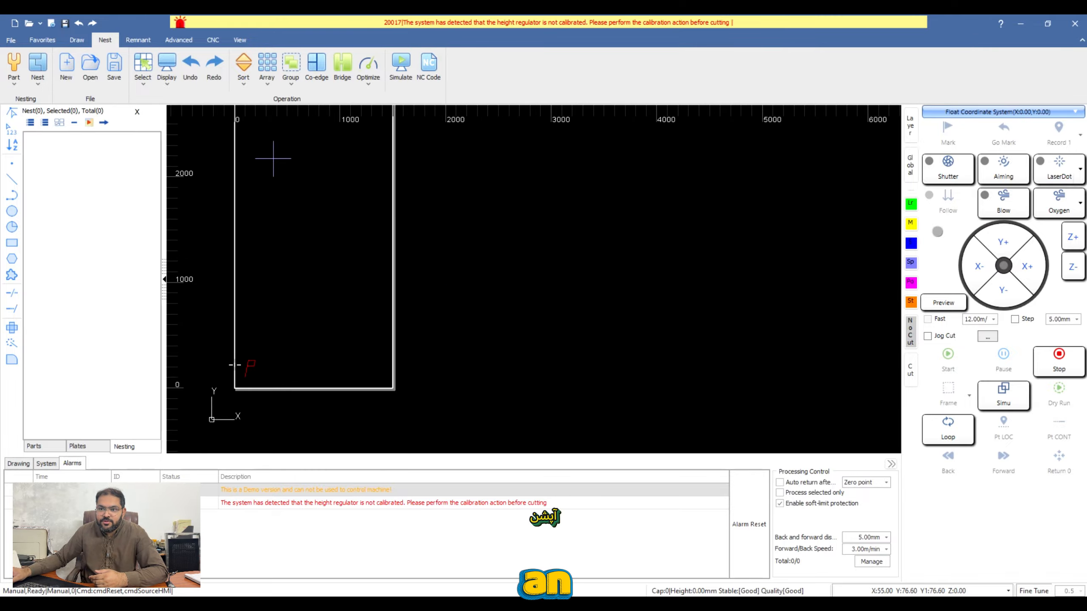
- Browse the standard shape library for nesting parts and choose the Circle with Screw Hole shape
left_click(14, 84)
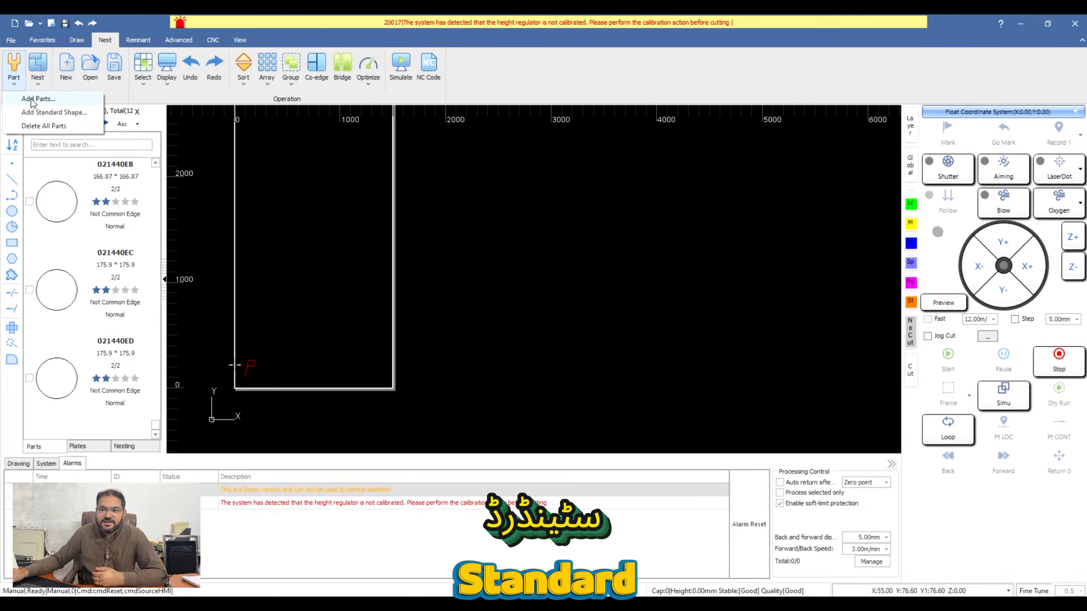
left_click(52, 112)
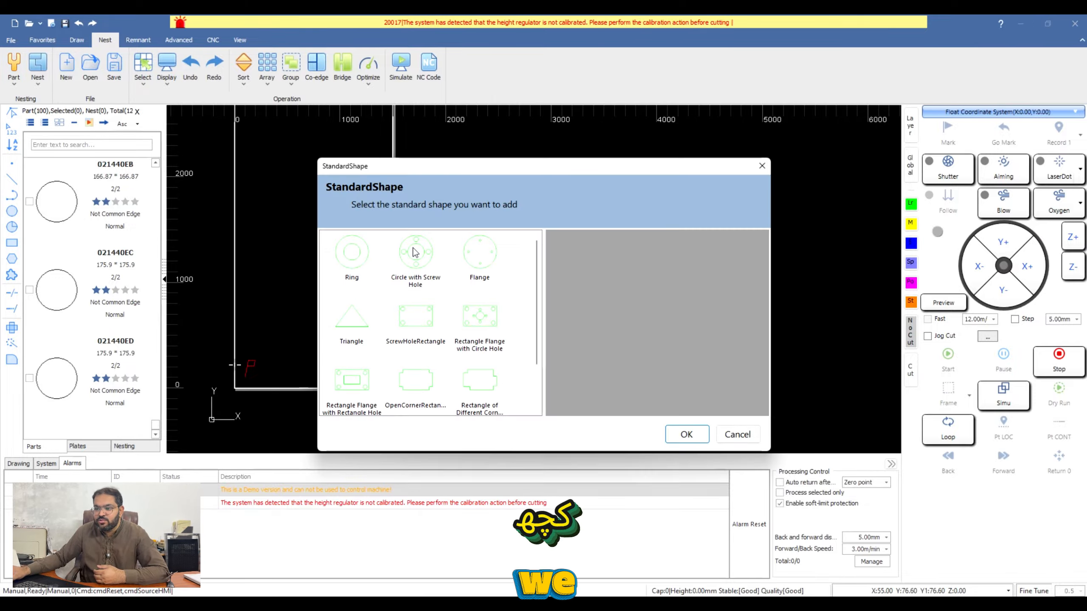
scroll(510, 310, "down", 2)
scroll(510, 311, "up", 2)
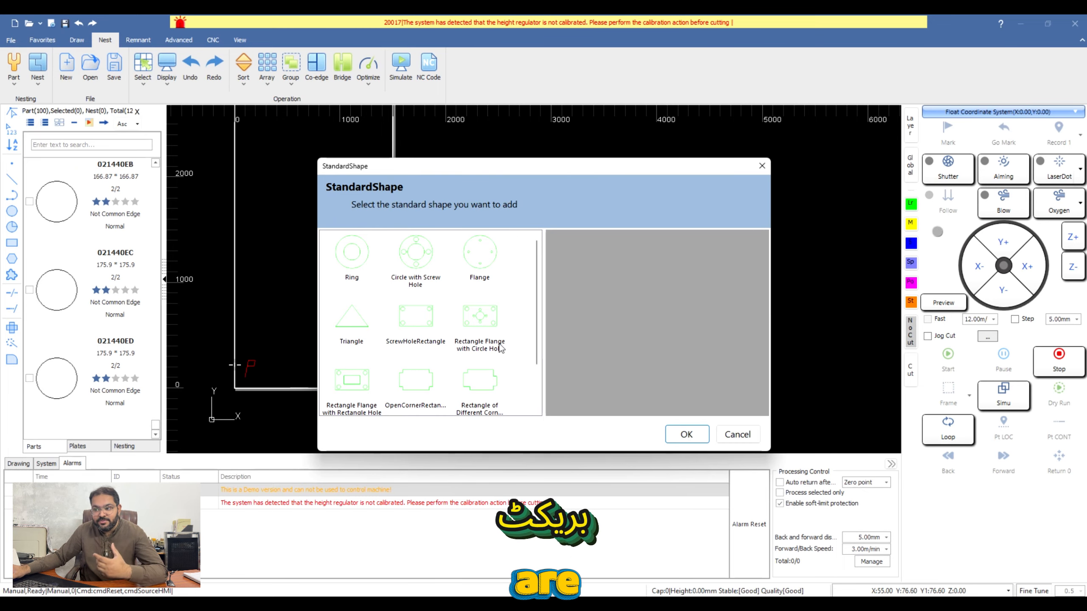
scroll(493, 345, "down", 1)
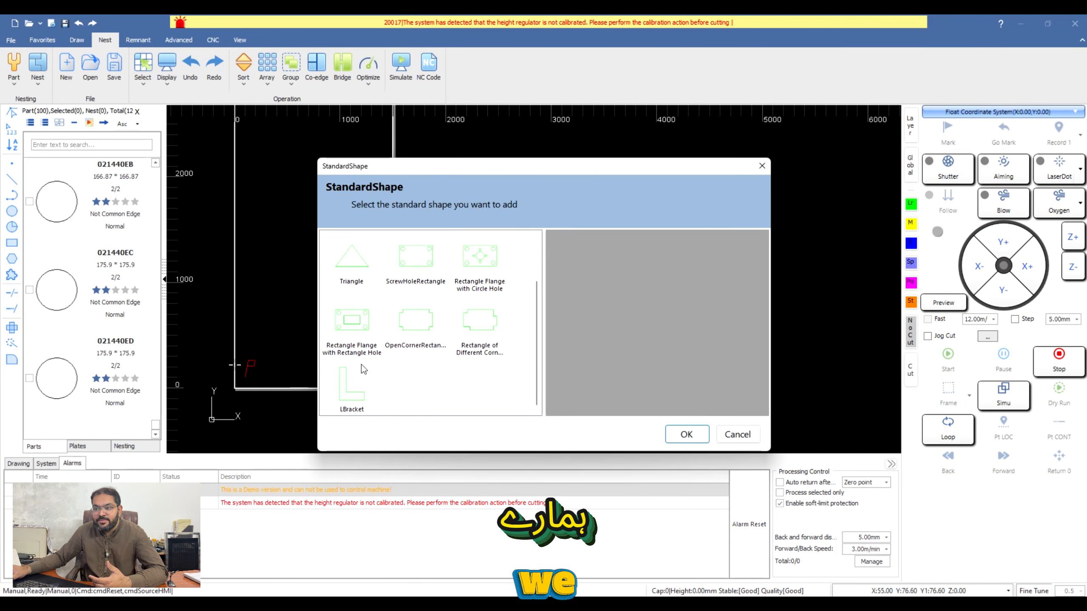
scroll(364, 369, "up", 1)
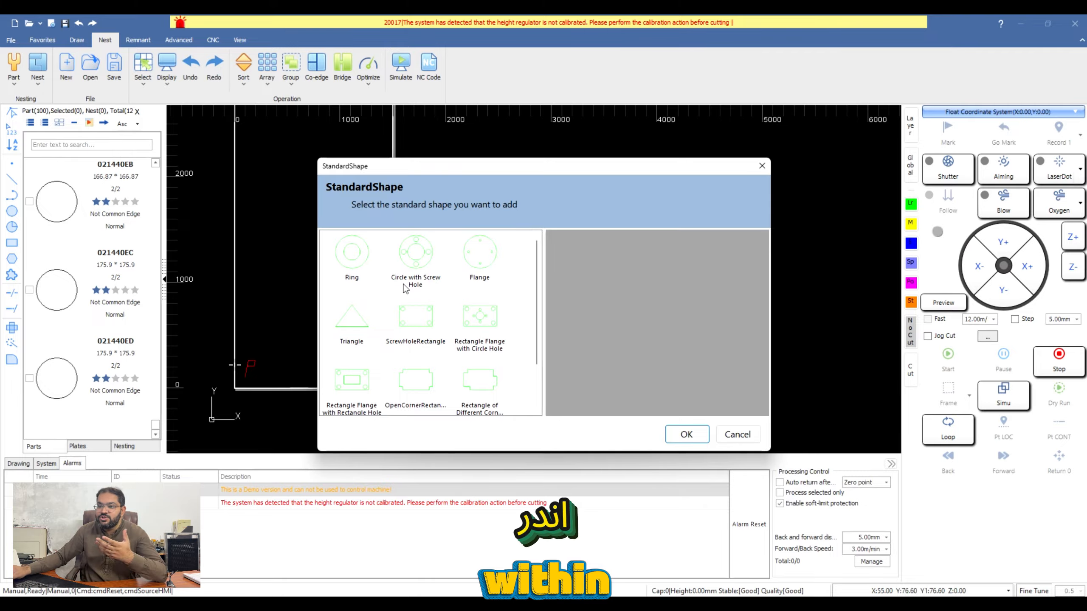
left_click(409, 251)
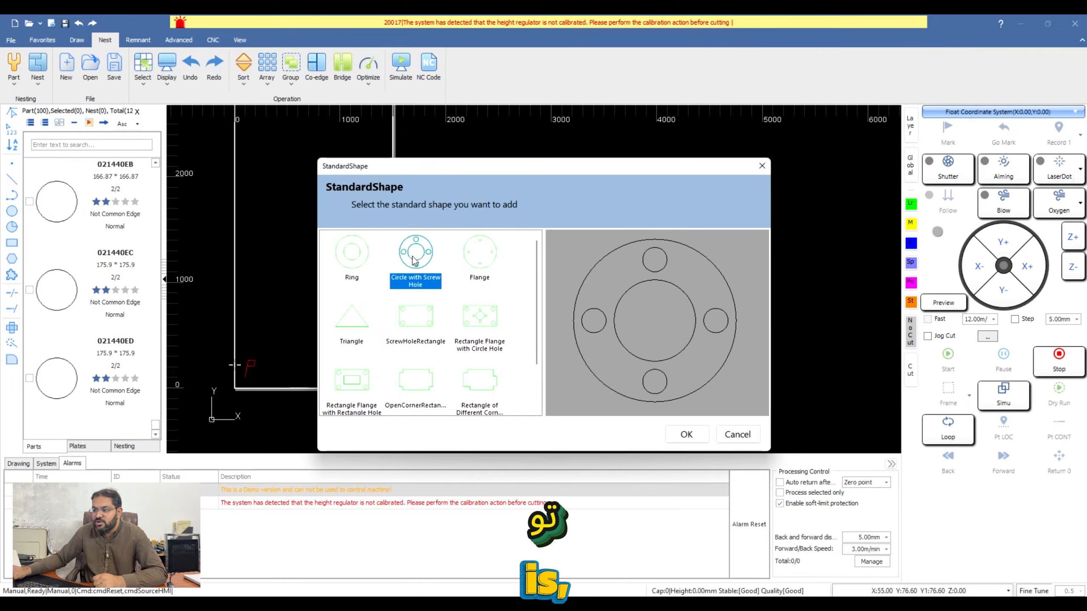
left_click(685, 434)
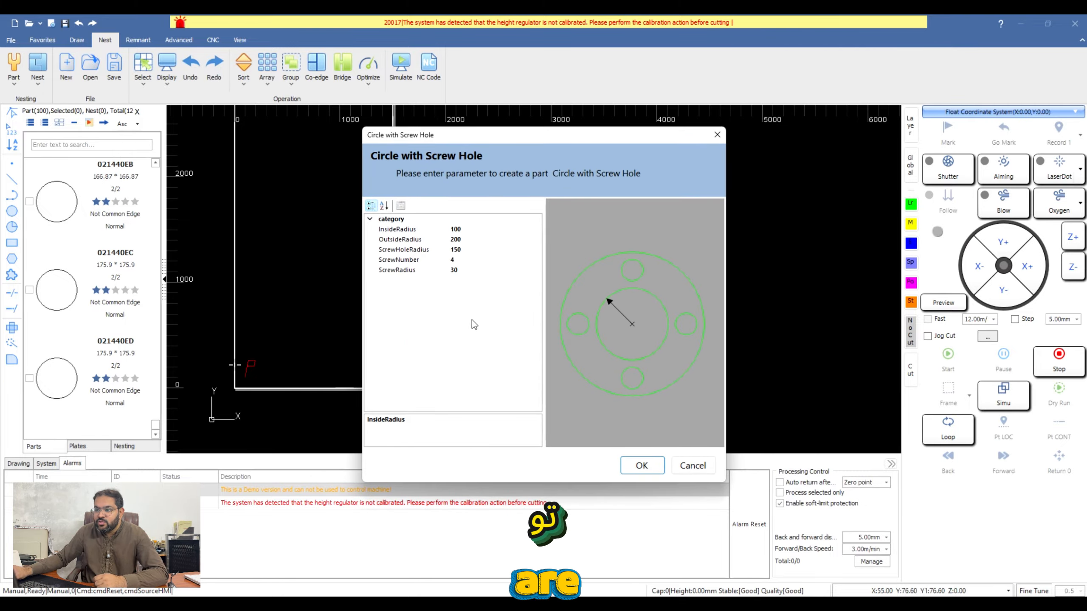
- Create the Circle with Screw Hole part with inside radius 100, outside radius 250, screw hole radius 175, 6 screws and screw radius 25
left_click(464, 230)
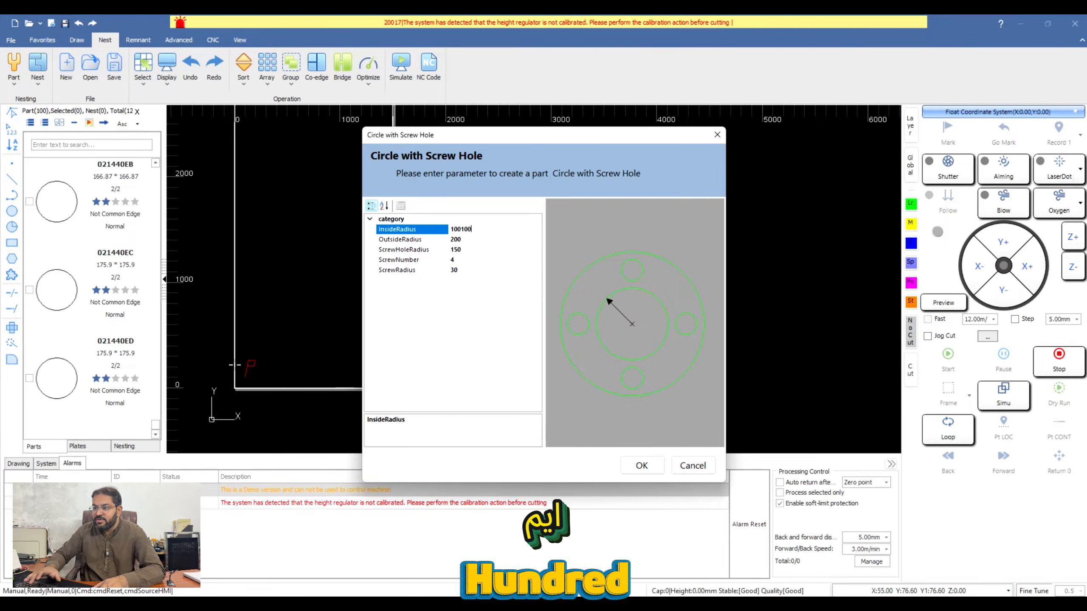
type("1")
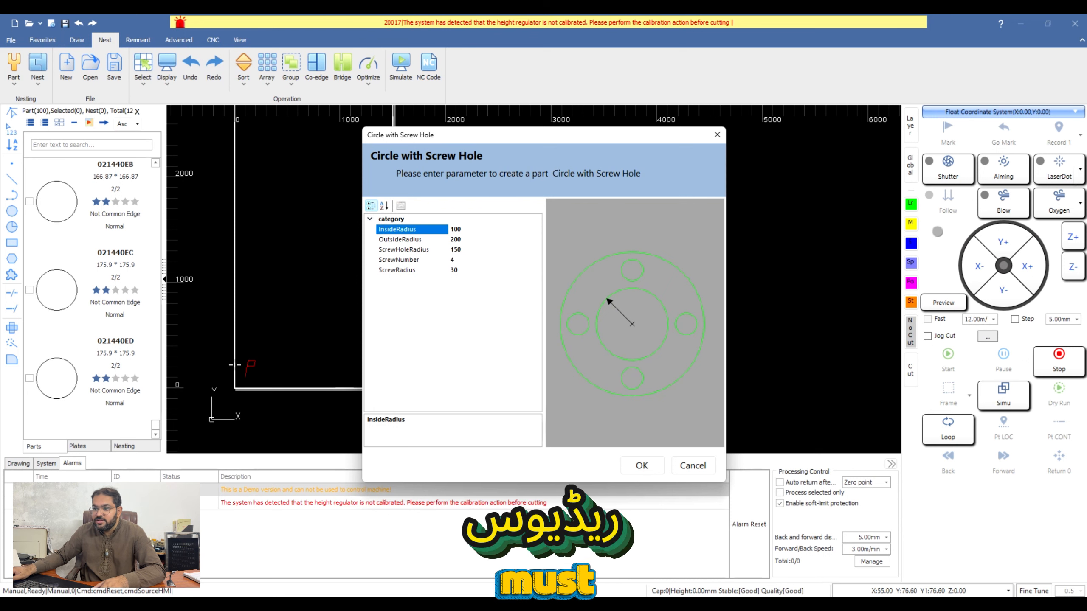
left_click(478, 239)
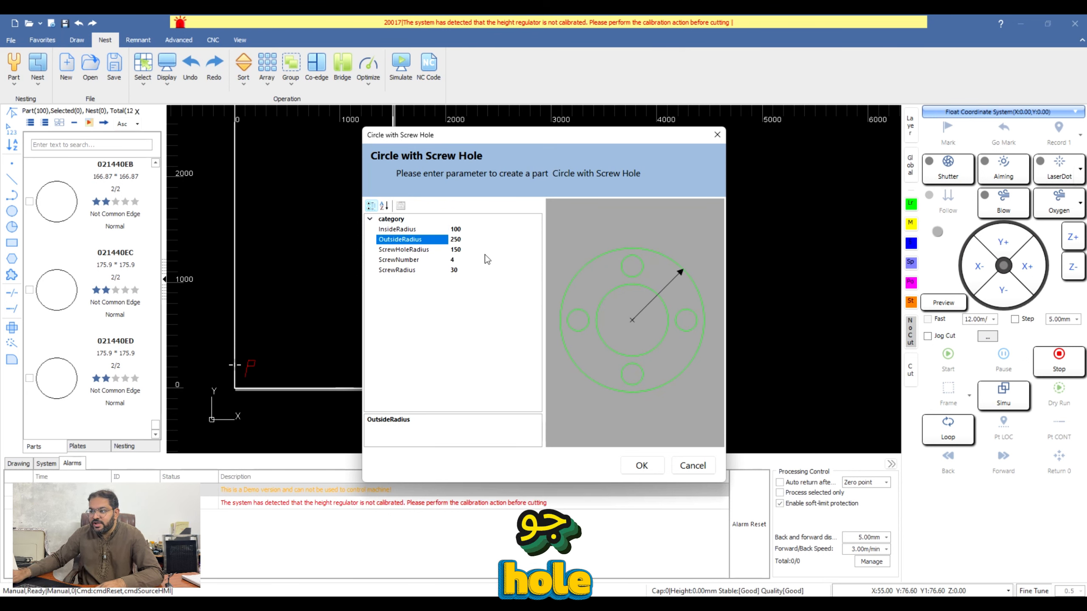
left_click(478, 249)
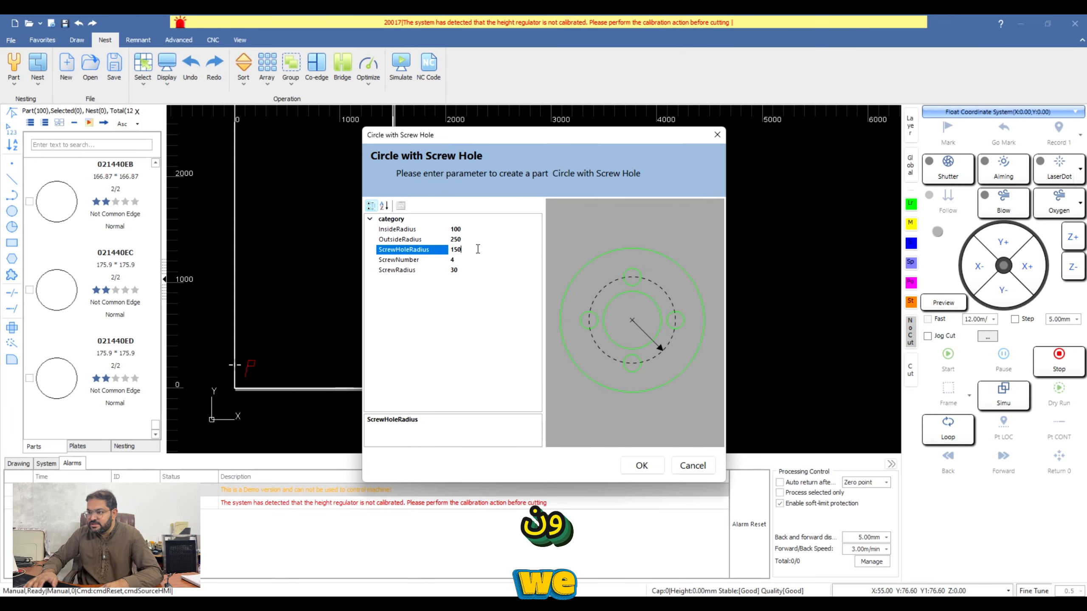
type("175")
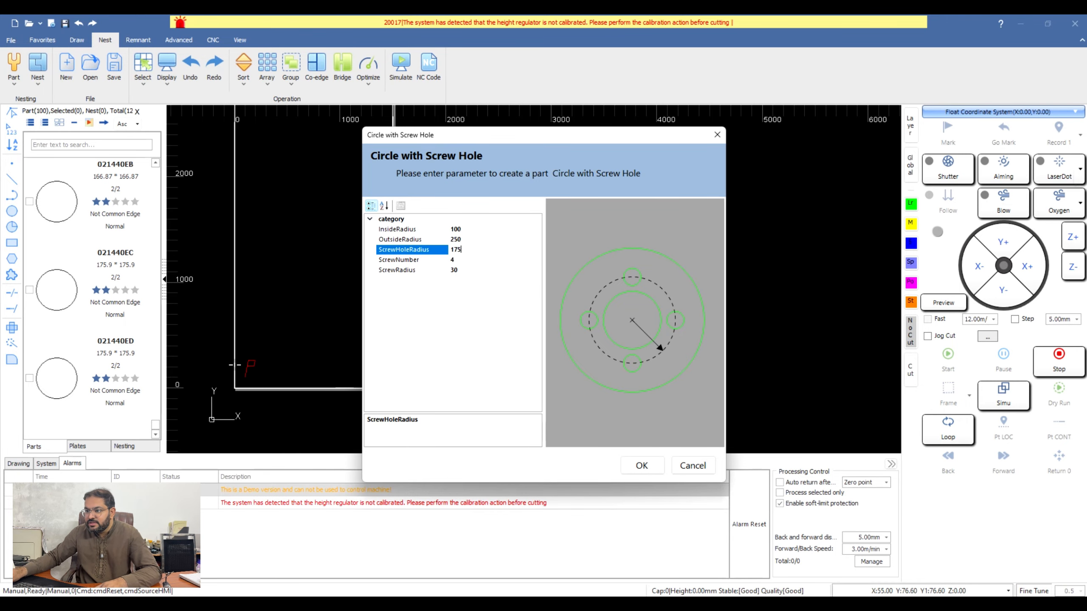
left_click(478, 258)
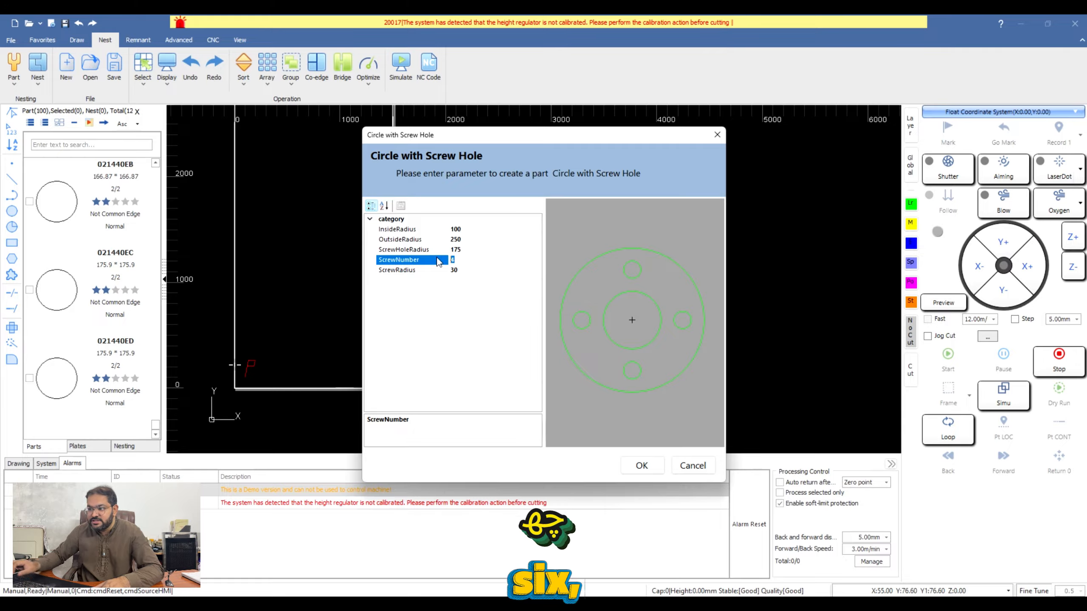
left_click(480, 269)
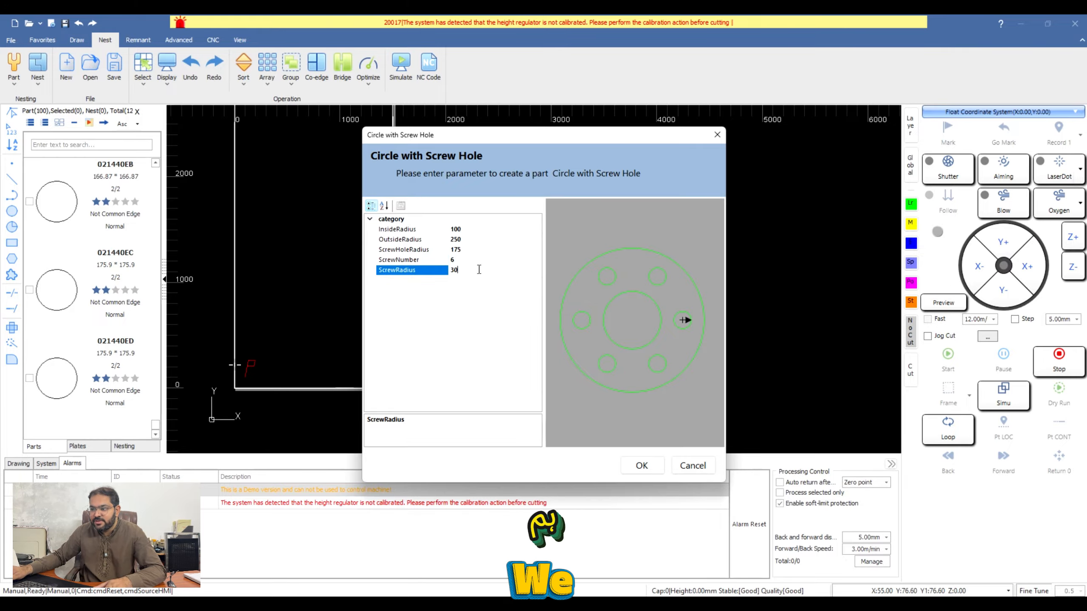
type("25")
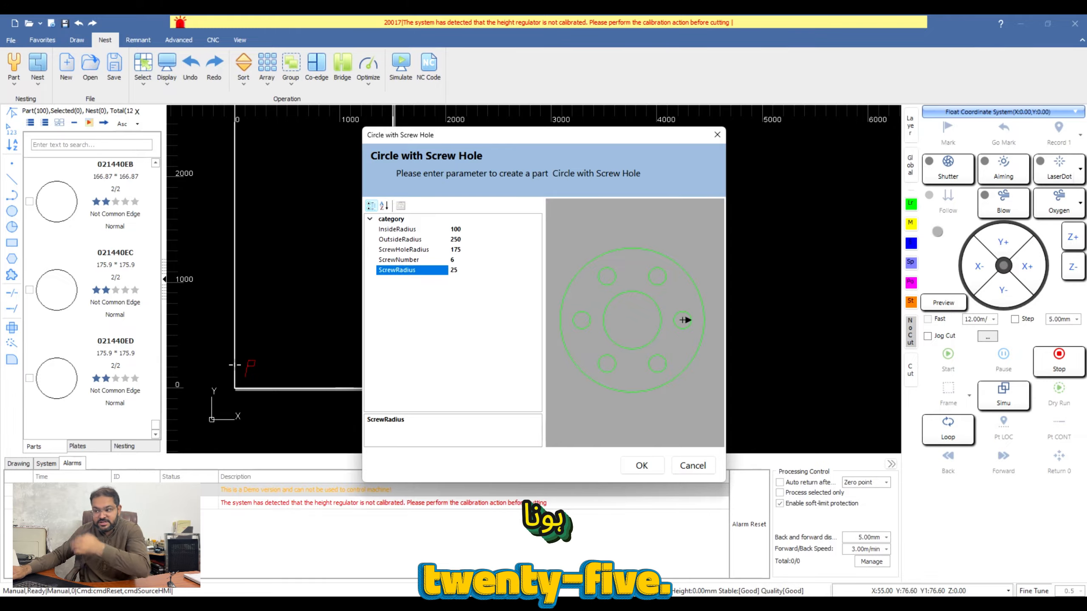
left_click(643, 465)
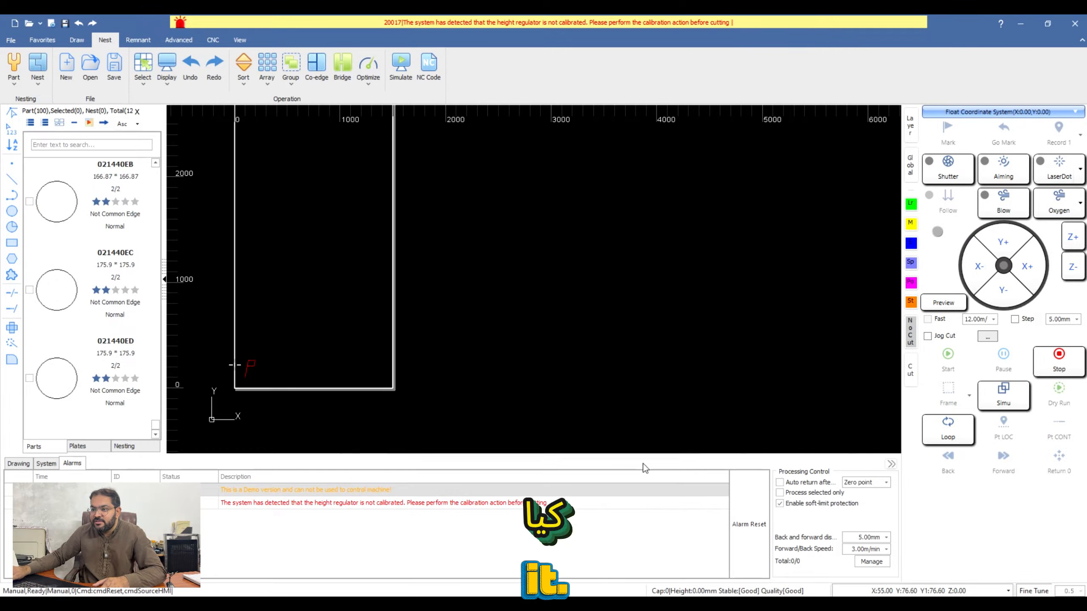
- Check the drawing area and the part list for the added circle part
scroll(300, 278, "down", 3)
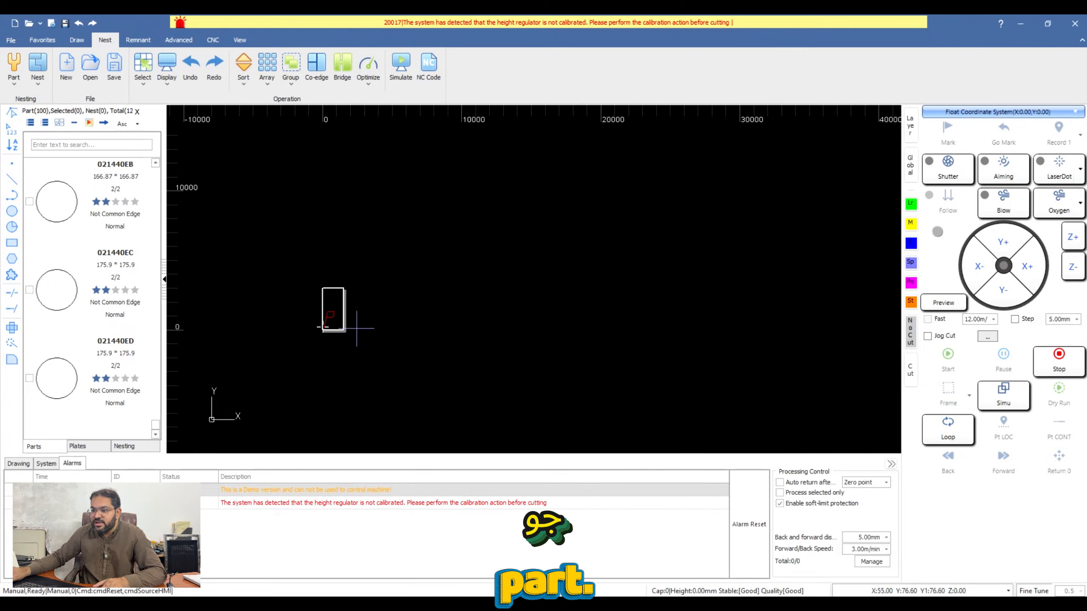
scroll(346, 314, "up", 1)
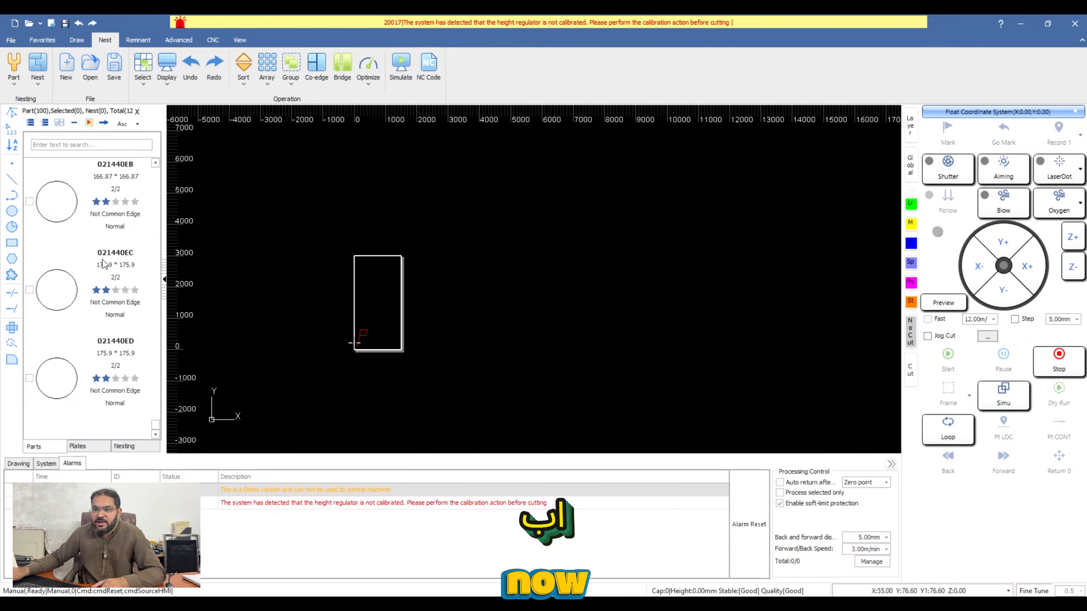
scroll(103, 263, "up", 5)
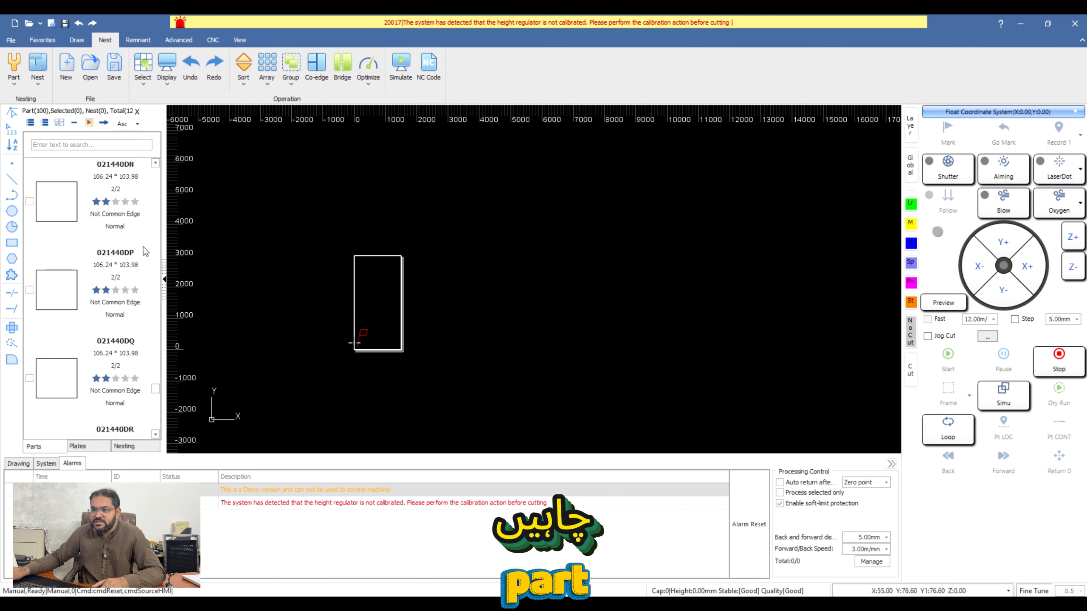
scroll(144, 248, "up", 3)
scroll(355, 343, "up", 8)
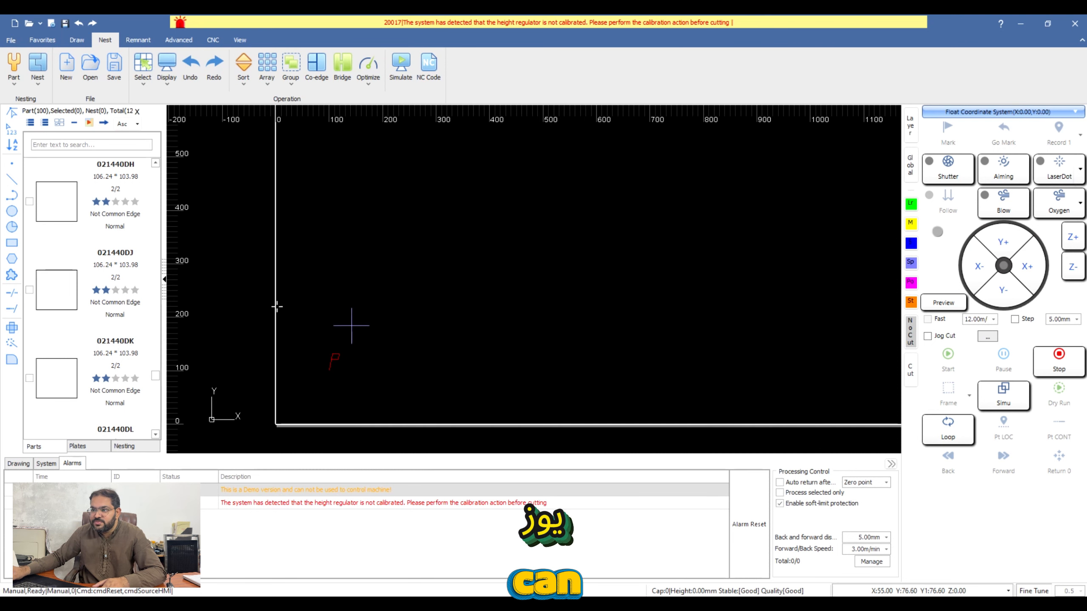
scroll(351, 326, "down", 8)
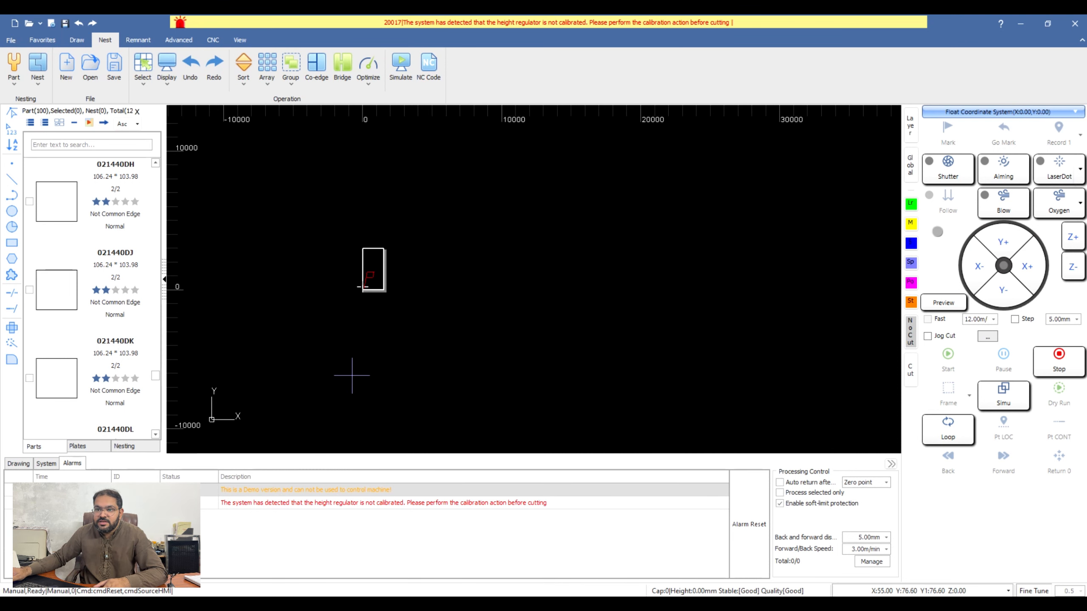
left_click(13, 71)
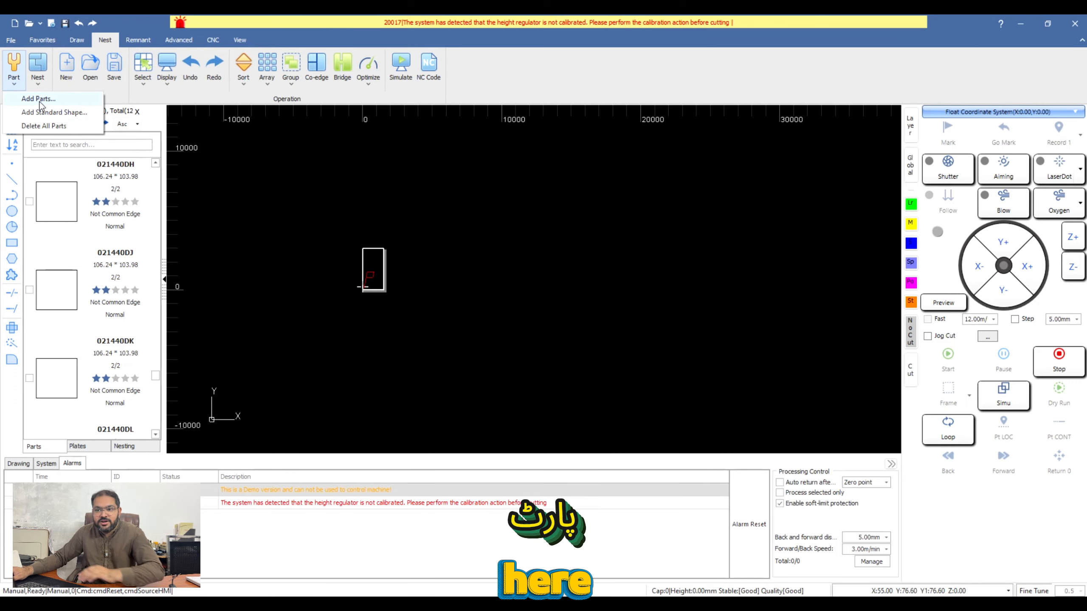
left_click(40, 102)
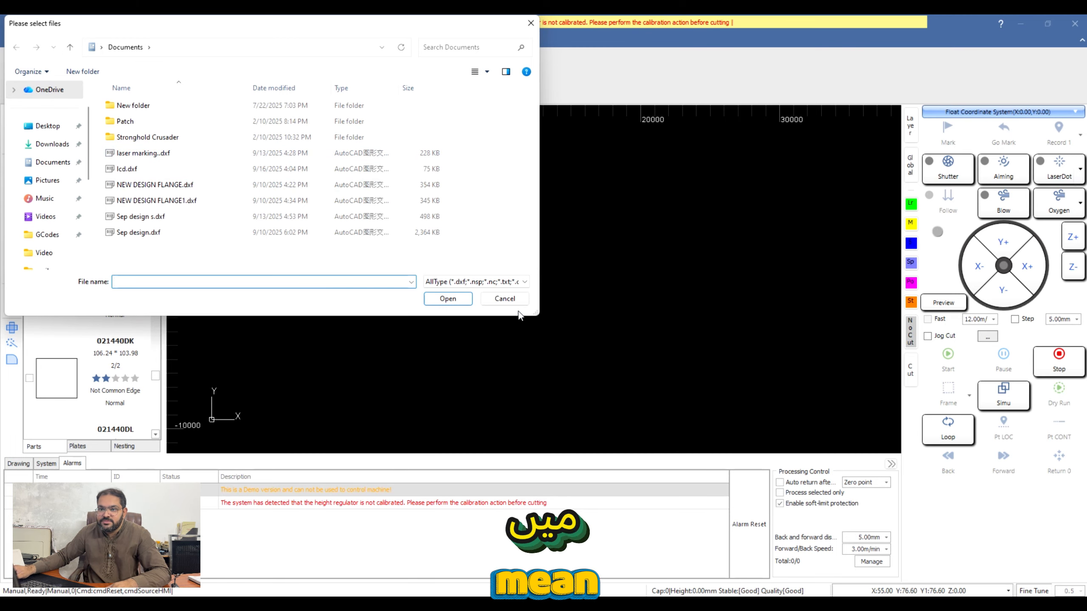
left_click(497, 293)
left_click(14, 70)
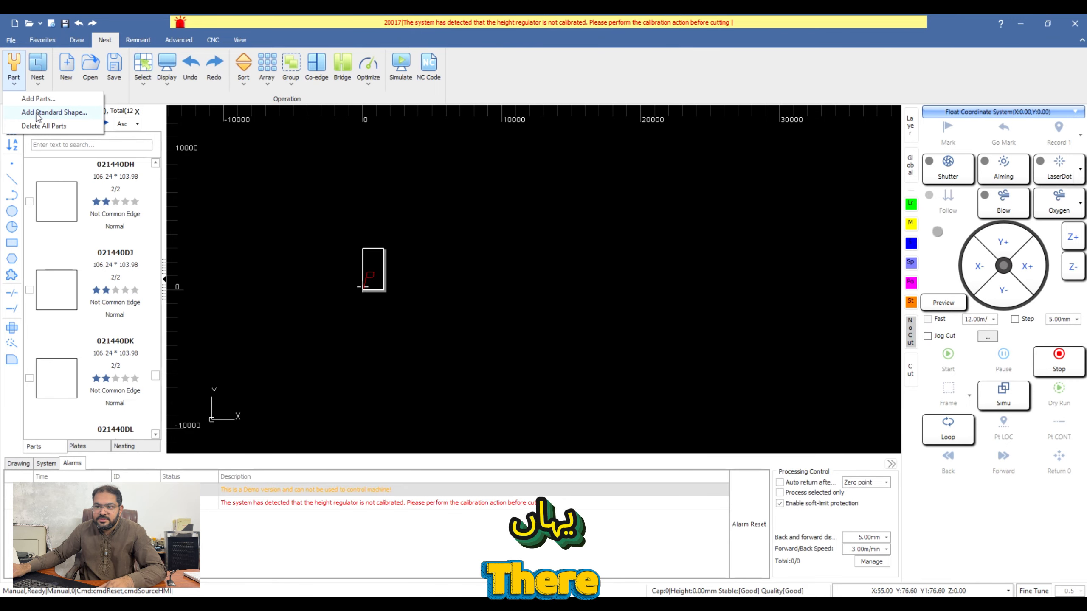
left_click(137, 195)
- Select all parts in the part list and delete them
scroll(138, 210, "down", 5)
scroll(146, 262, "up", 6)
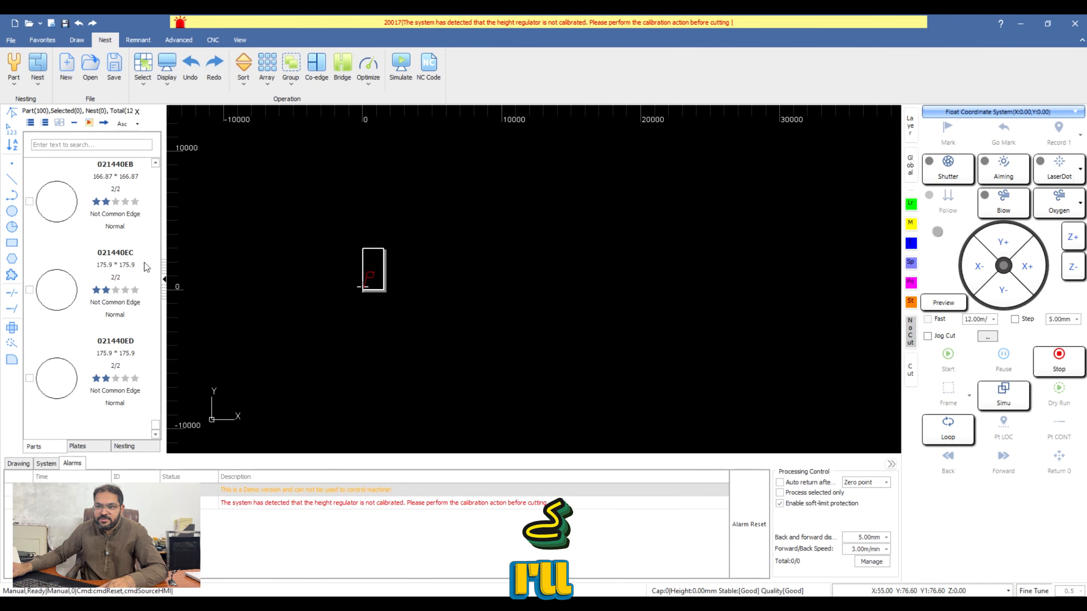
scroll(148, 283, "up", 4)
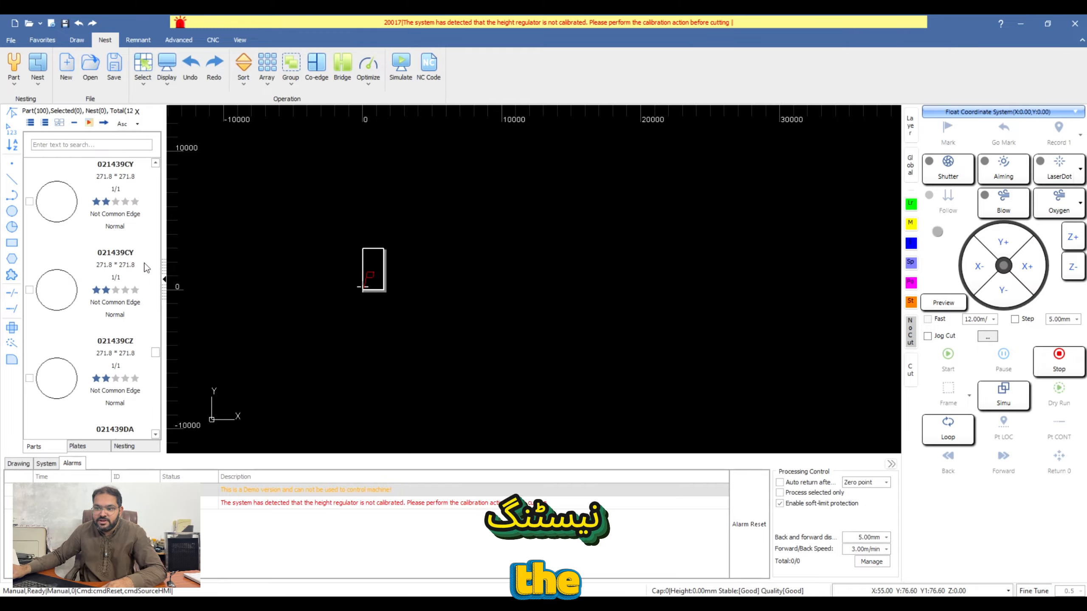
left_click_drag(156, 318, 158, 175)
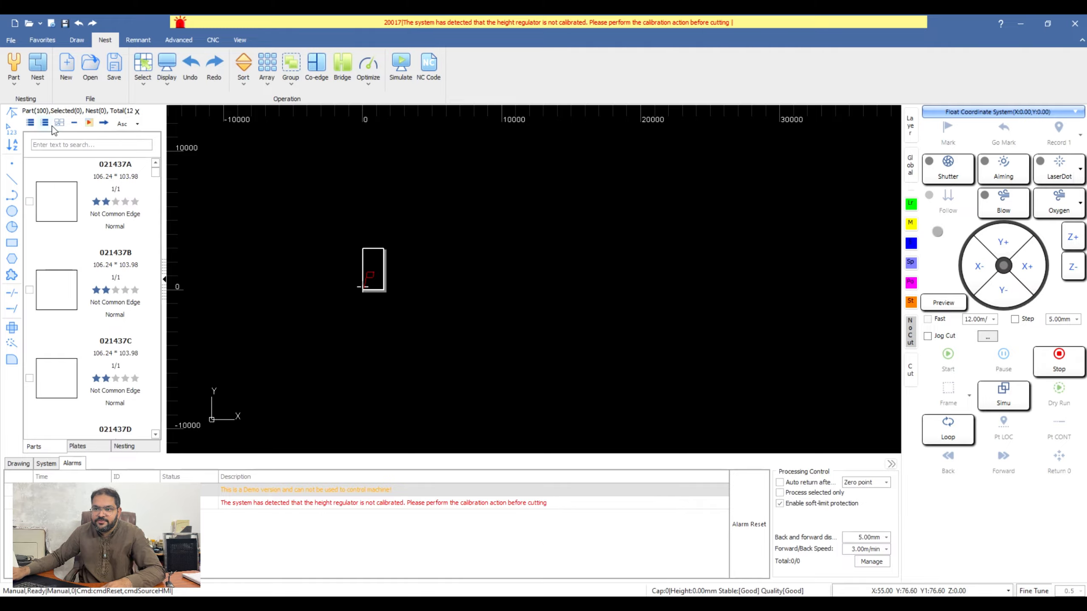
left_click(137, 124)
left_click(138, 124)
left_click(30, 124)
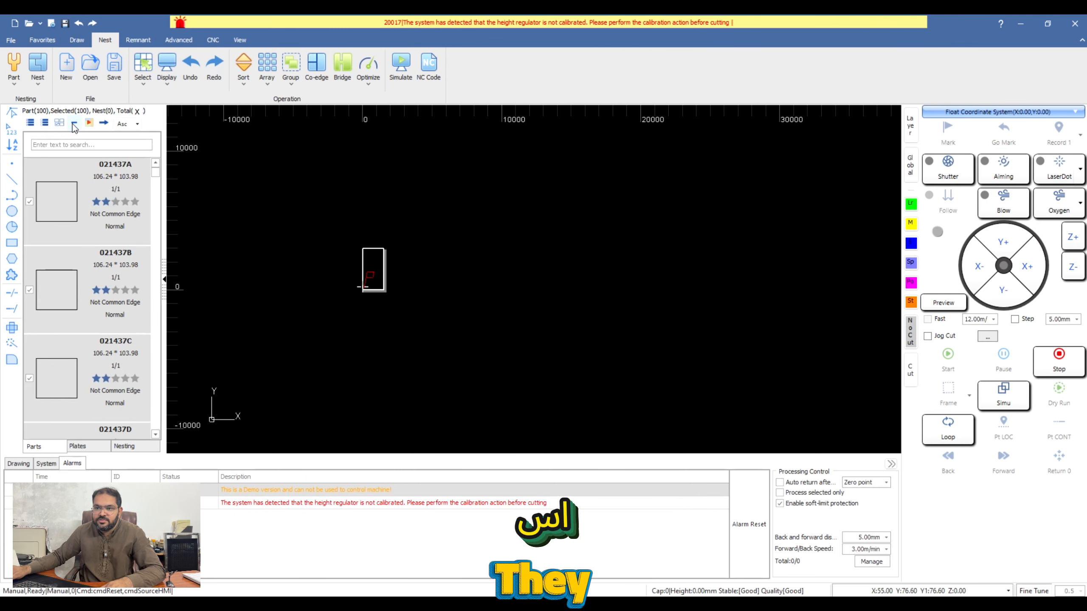
left_click(73, 123)
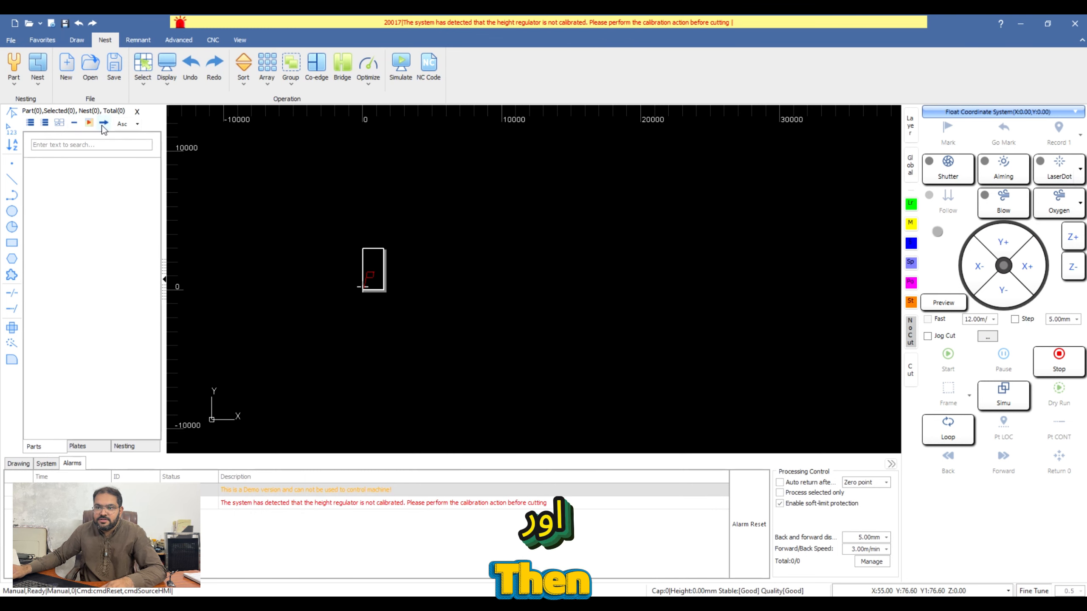
- Add a Circle with Screw Hole standard shape to the empty part list, using its default dimensions
left_click(16, 78)
left_click(39, 113)
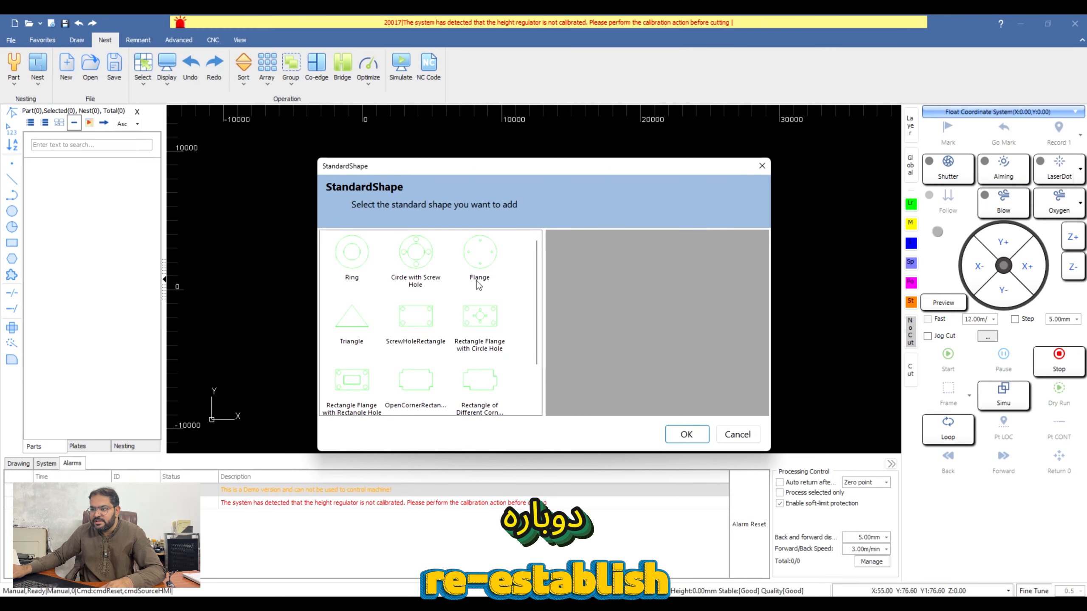
left_click(414, 256)
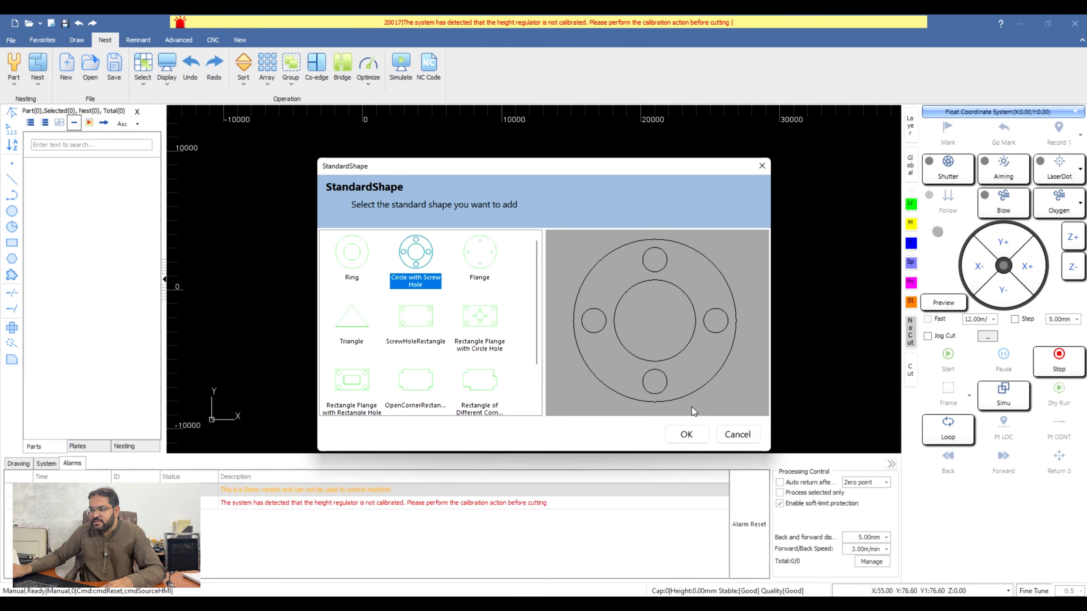
left_click(686, 435)
left_click(640, 465)
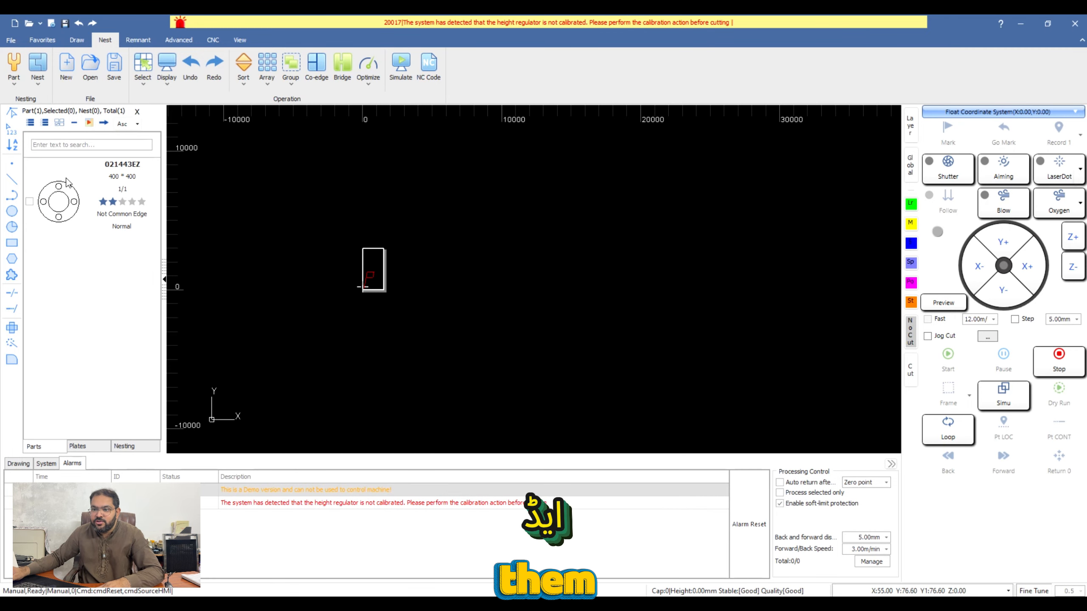
- Display the screw-hole circle part from the part list in the drawing area, leaving it unselected for nesting
left_click(29, 202)
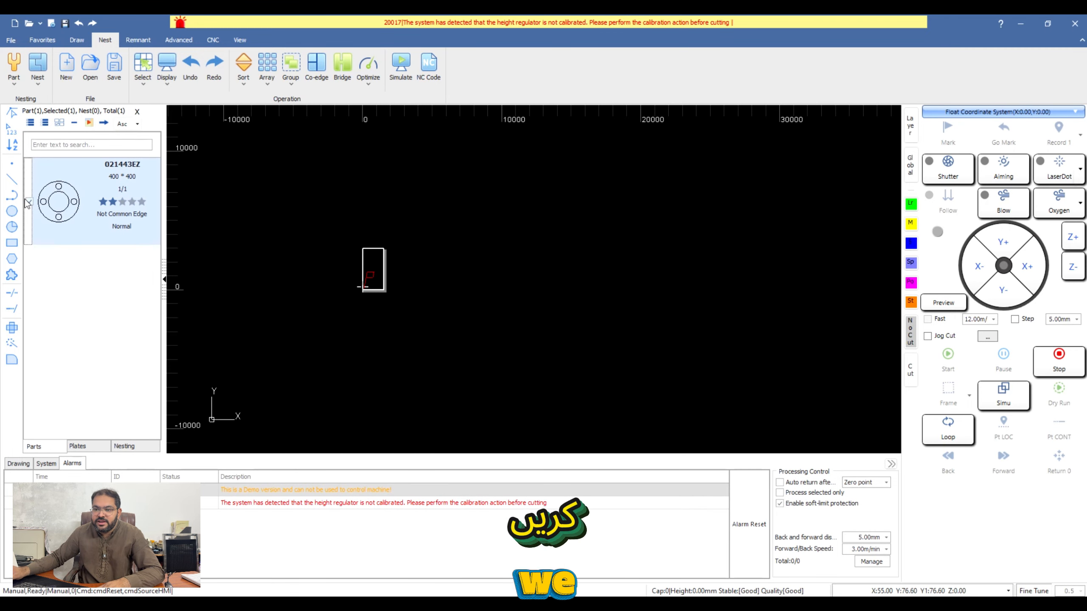
left_click(29, 201)
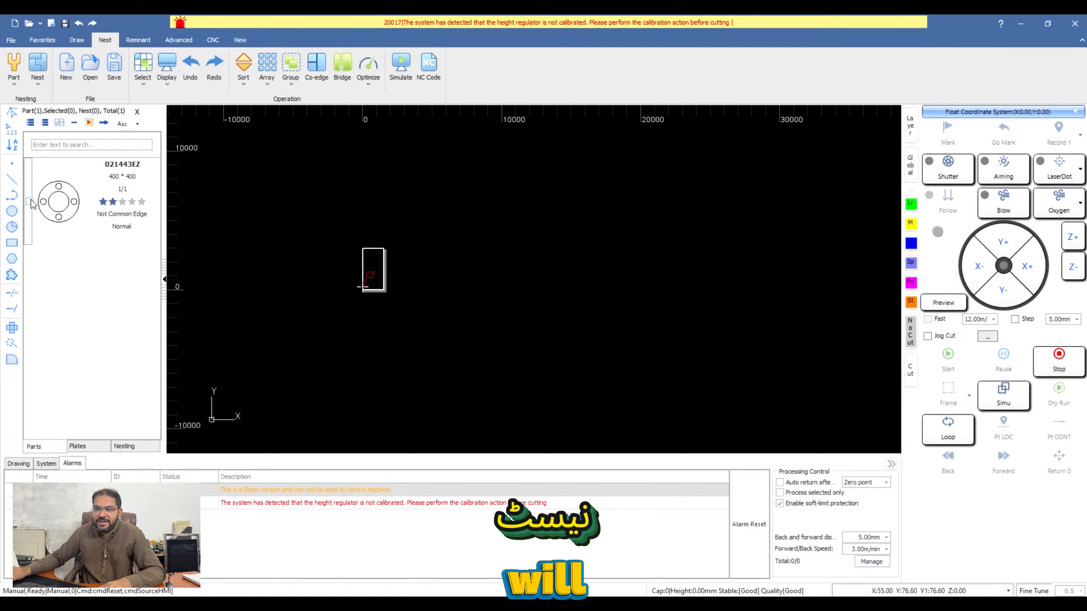
double_click(31, 201)
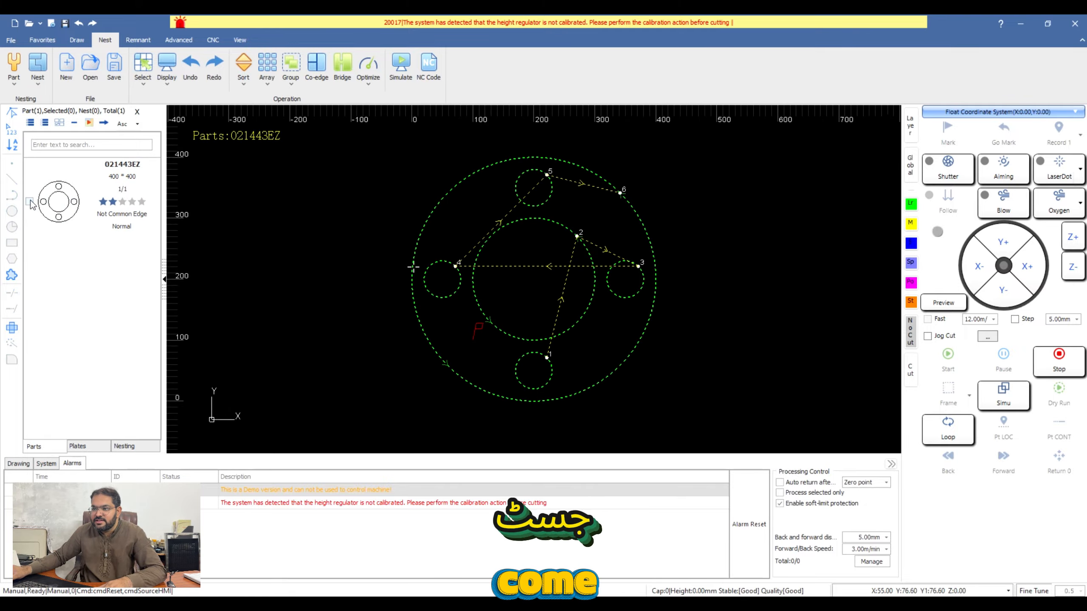
- Examine the screw-hole circle part's contours and cutting sequence in the drawing area
scroll(521, 295, "down", 10)
scroll(438, 280, "down", 3)
scroll(442, 284, "up", 6)
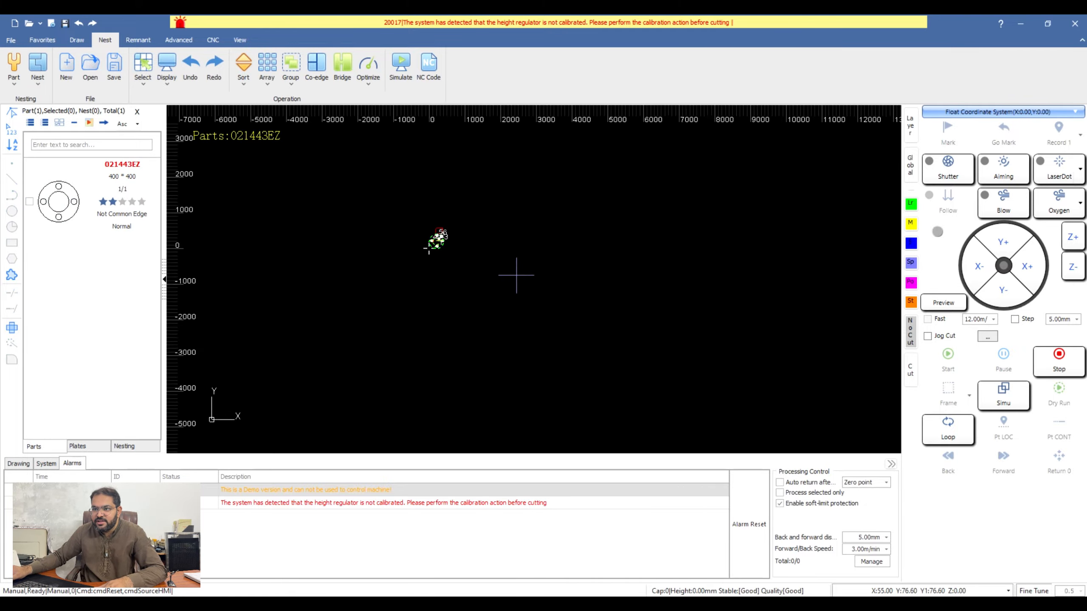
scroll(469, 242, "up", 4)
scroll(342, 257, "up", 5)
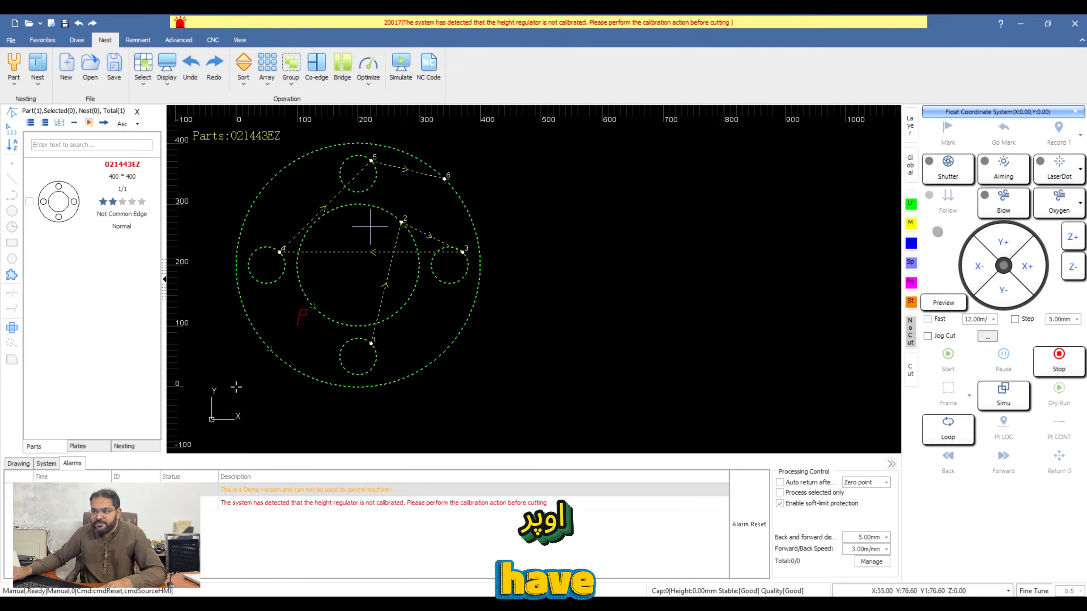
scroll(438, 263, "up", 2)
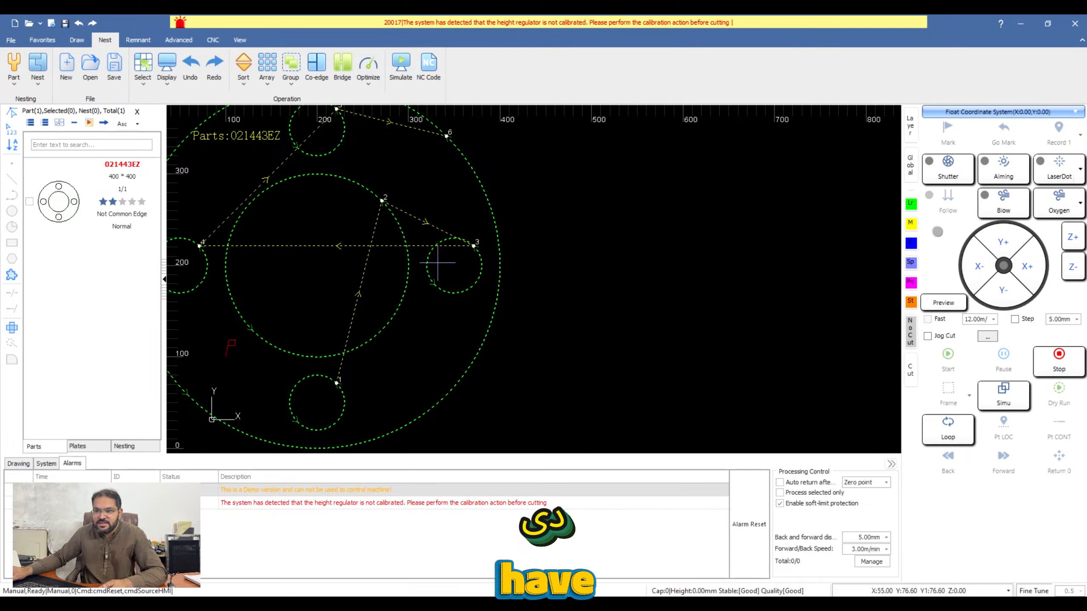
scroll(395, 248, "down", 4)
scroll(347, 323, "up", 3)
scroll(284, 396, "down", 4)
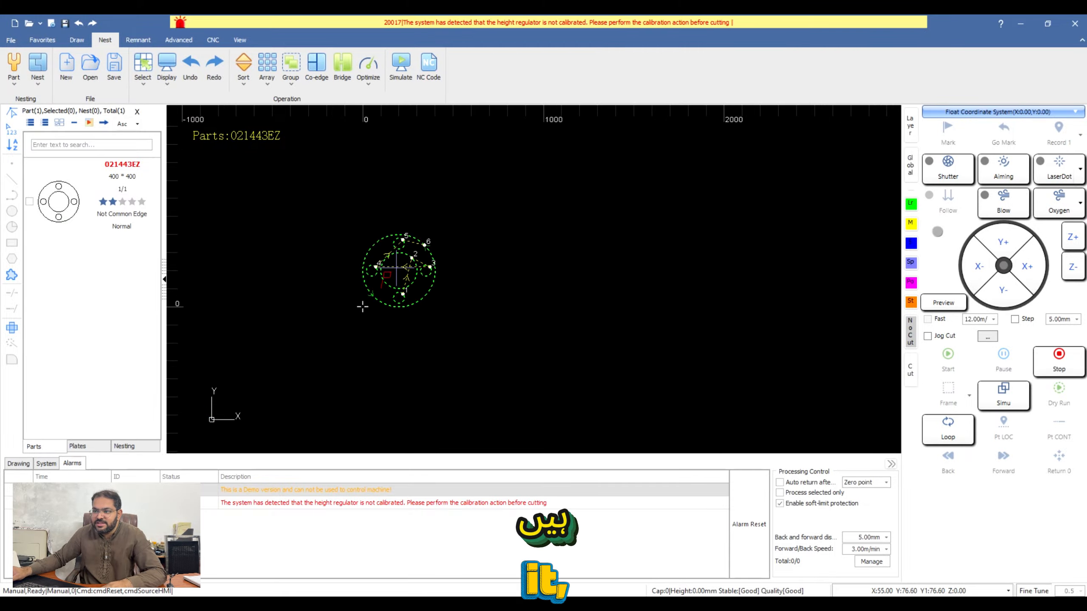
left_click_drag(439, 315, 437, 316)
right_click(395, 286)
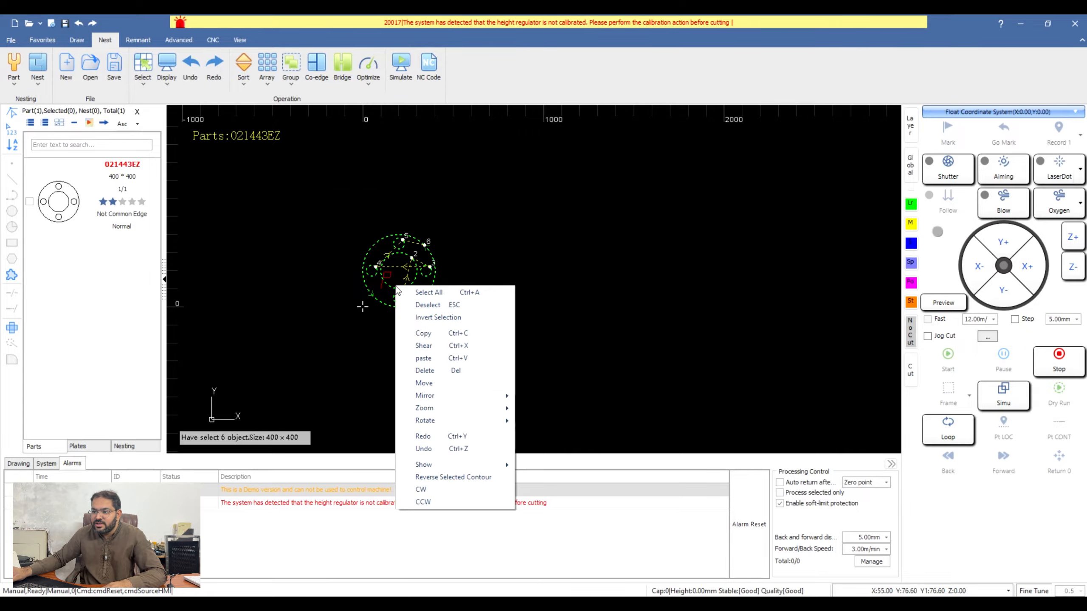
left_click(308, 195)
left_click_drag(309, 195, 524, 340)
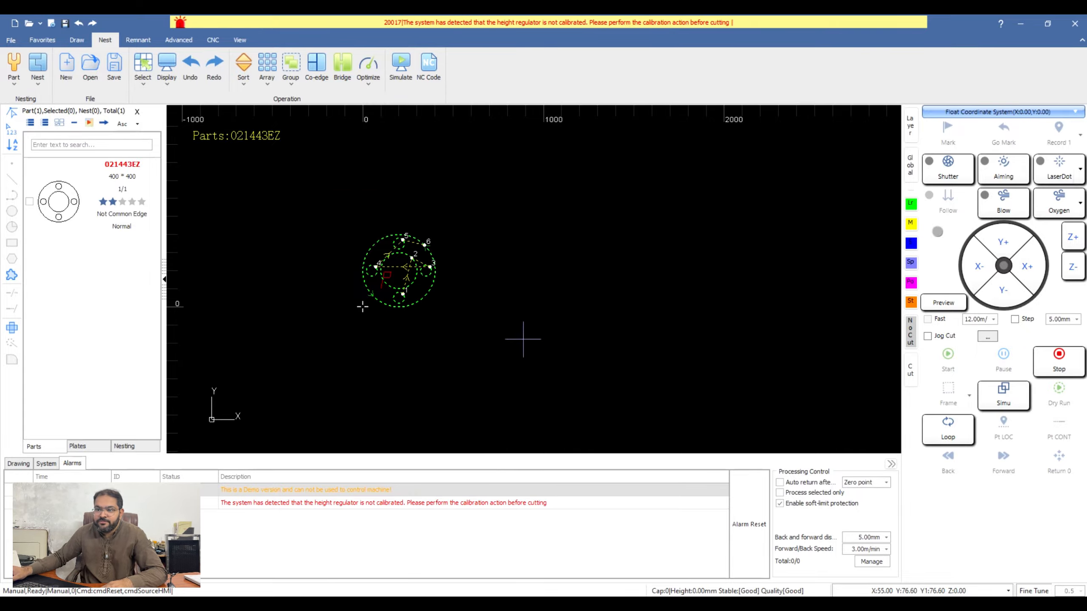
- Select the screw-hole circle part for nesting and nest the selected parts on the 1200 × 2400 plate, clearing previous nesting results
left_click(29, 202)
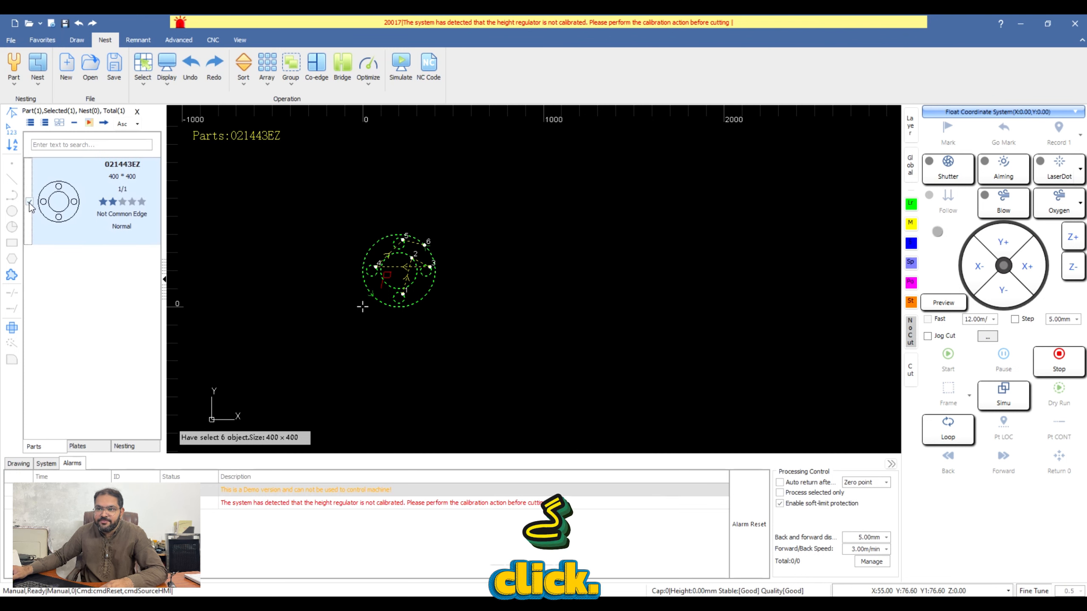
left_click(137, 125)
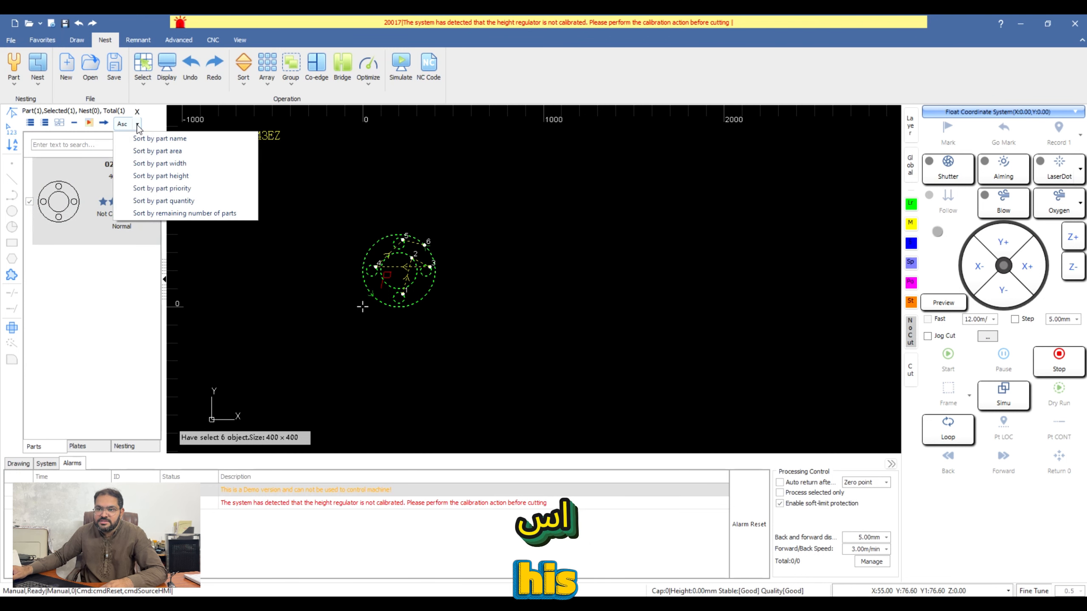
left_click(138, 124)
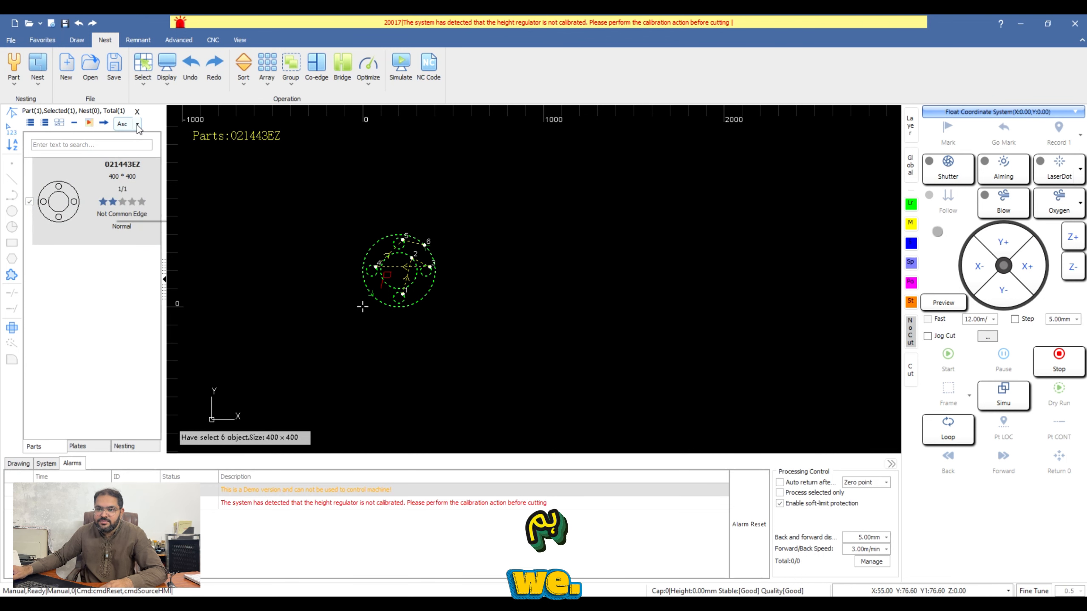
left_click(90, 126)
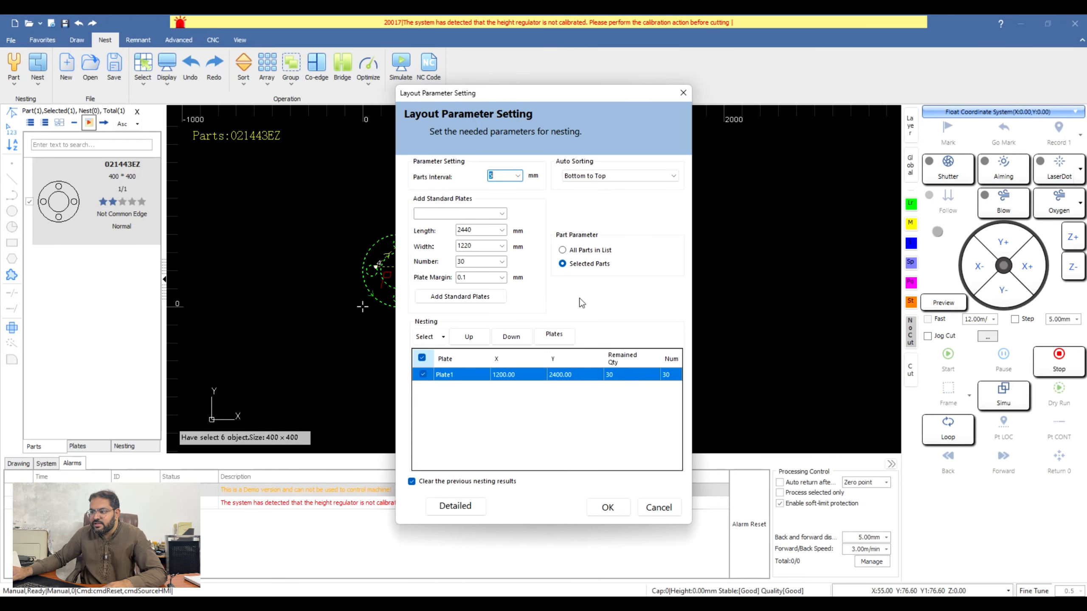
left_click(608, 508)
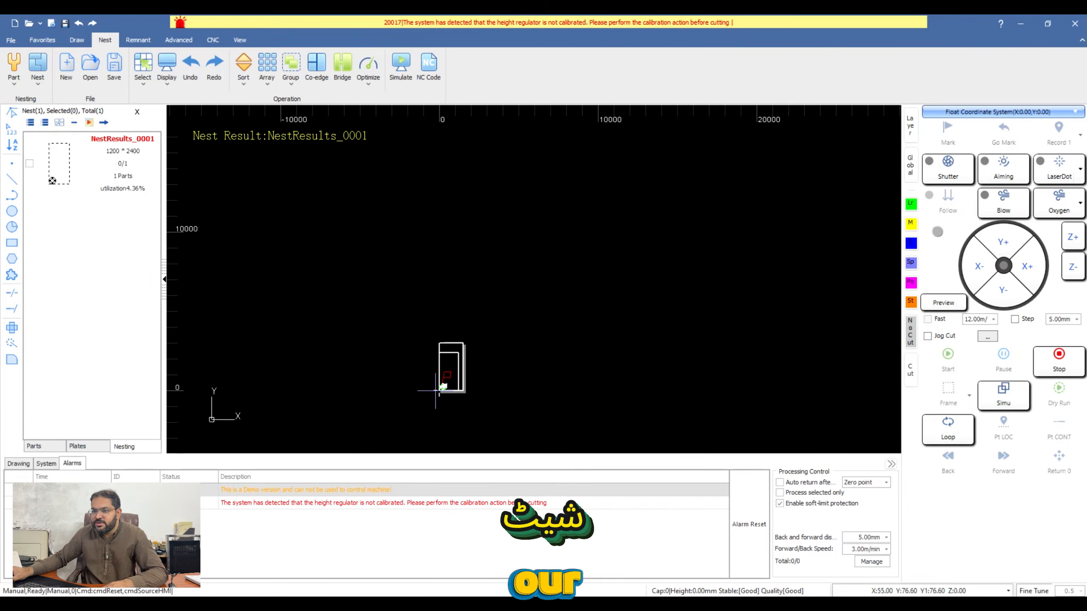
- Examine the nested circle on the plate, the options available for it, and its entry in the nesting results
scroll(436, 391, "up", 6)
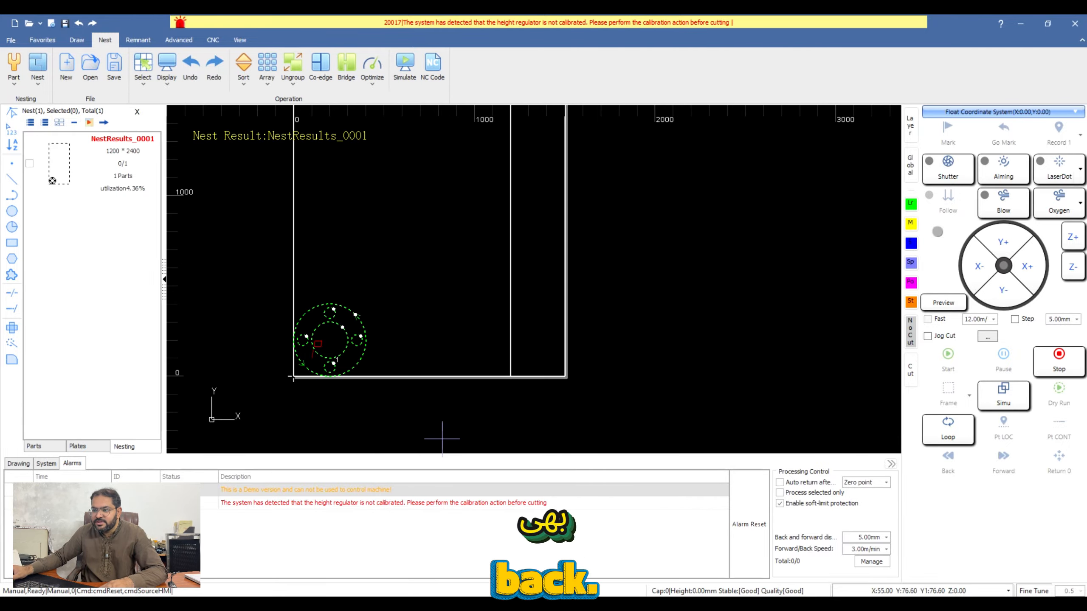
right_click(364, 344)
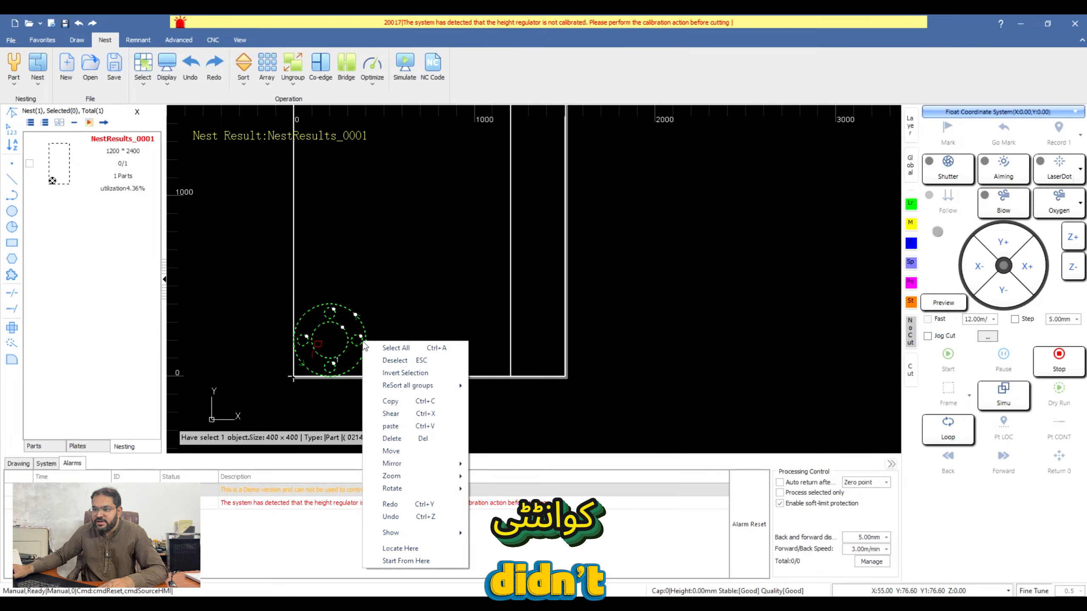
left_click(248, 266)
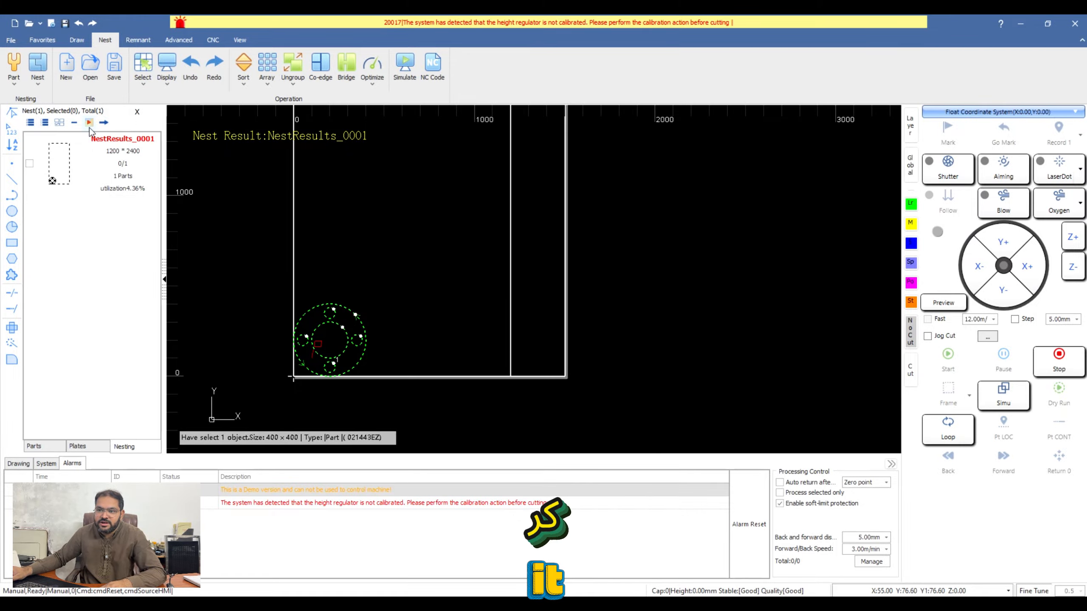
left_click(52, 186)
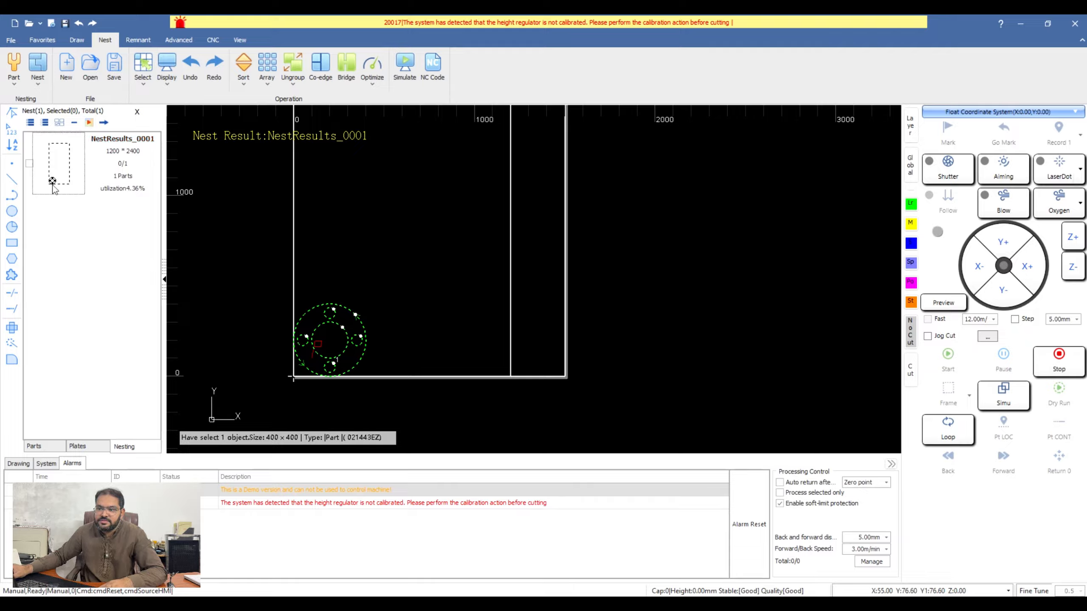
right_click(322, 338)
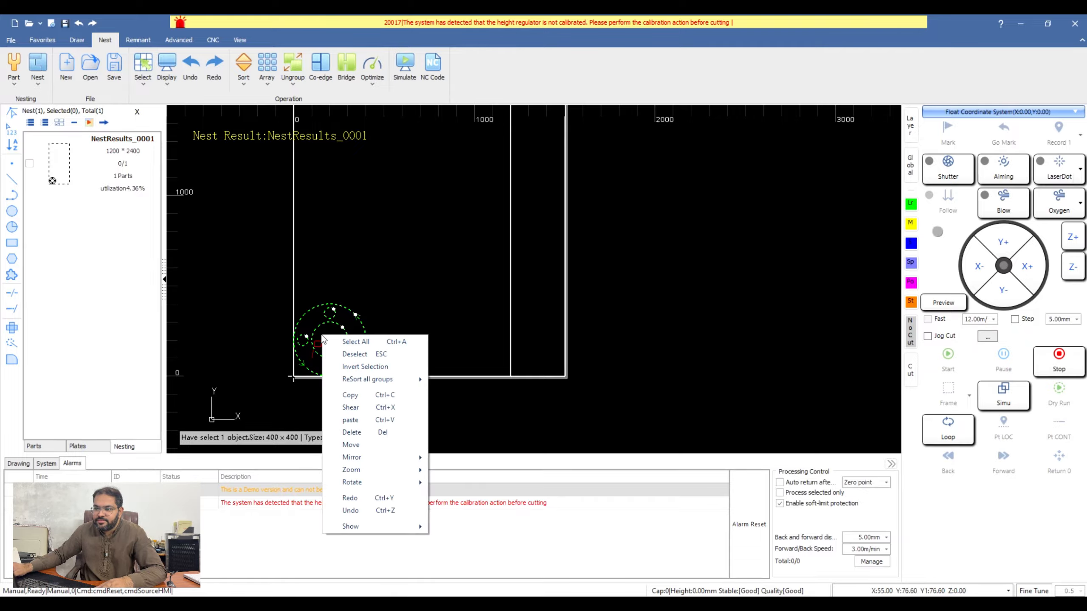
left_click(363, 355)
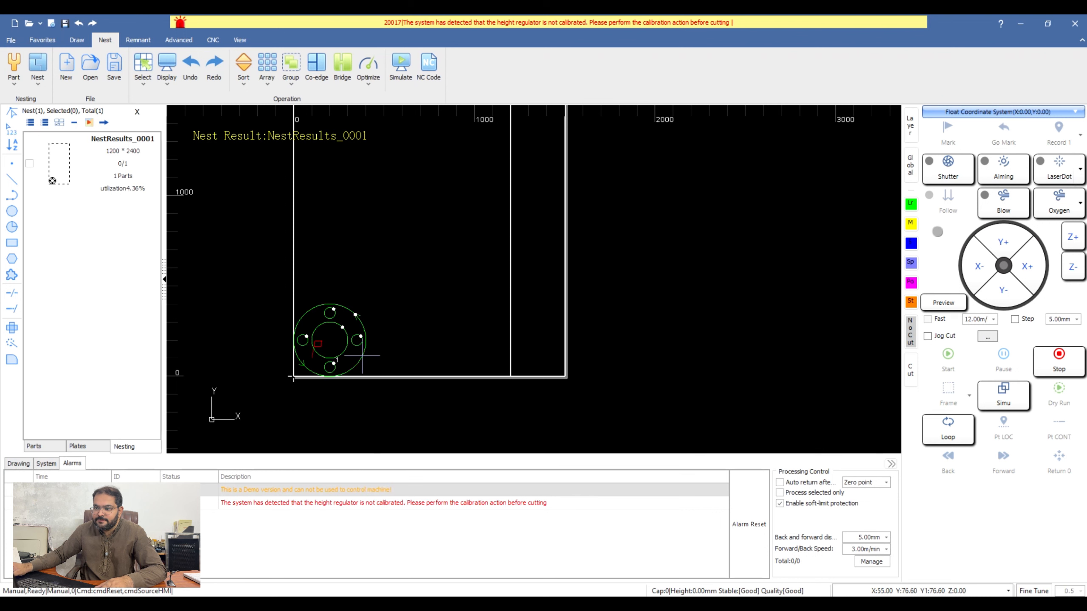
right_click(346, 348)
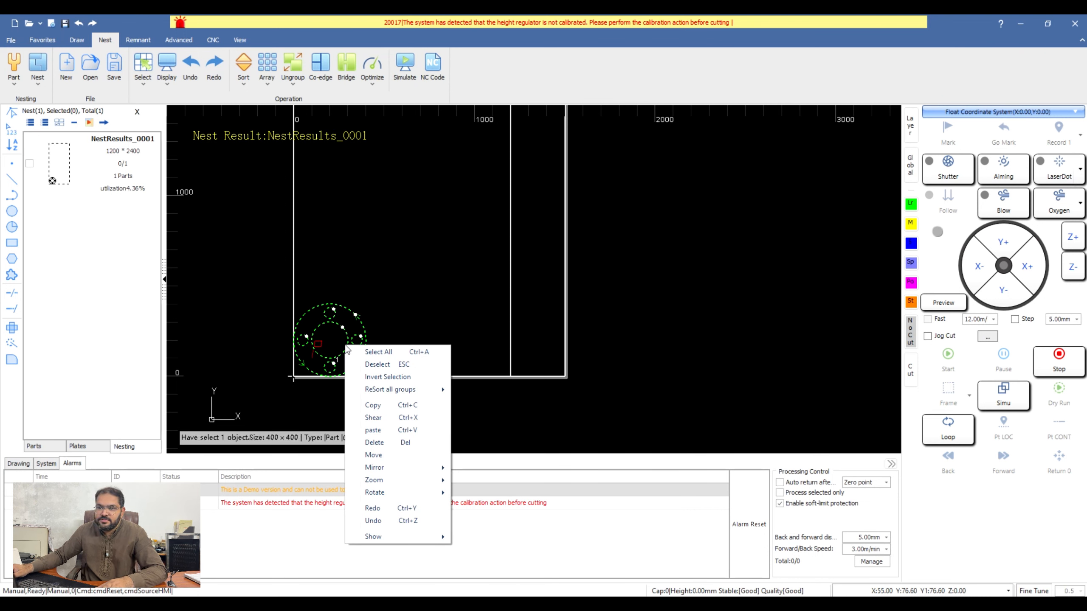
left_click(50, 185)
left_click(53, 185)
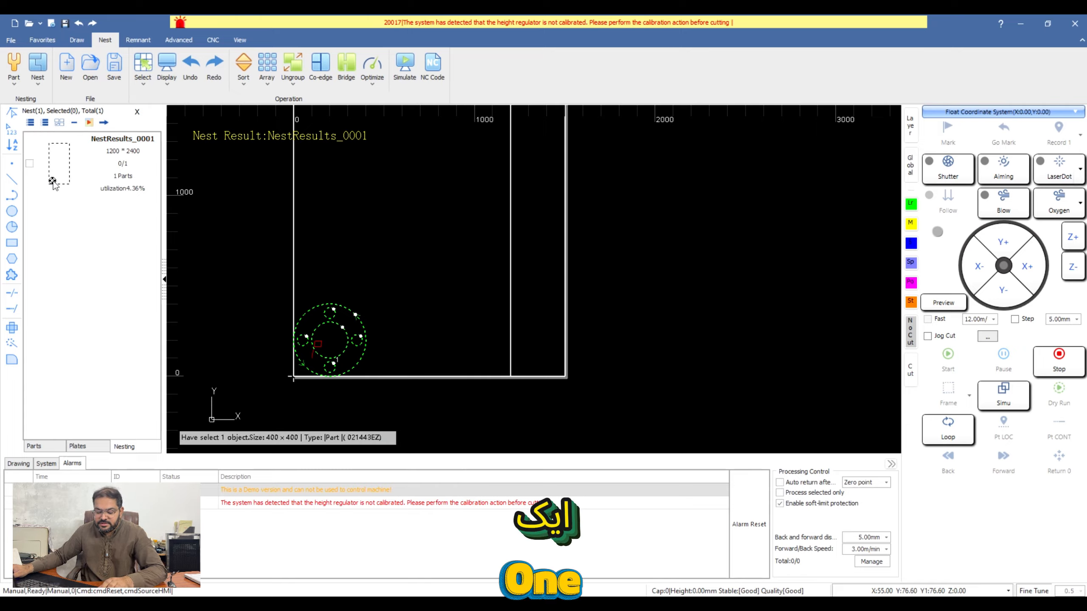
left_click(126, 200)
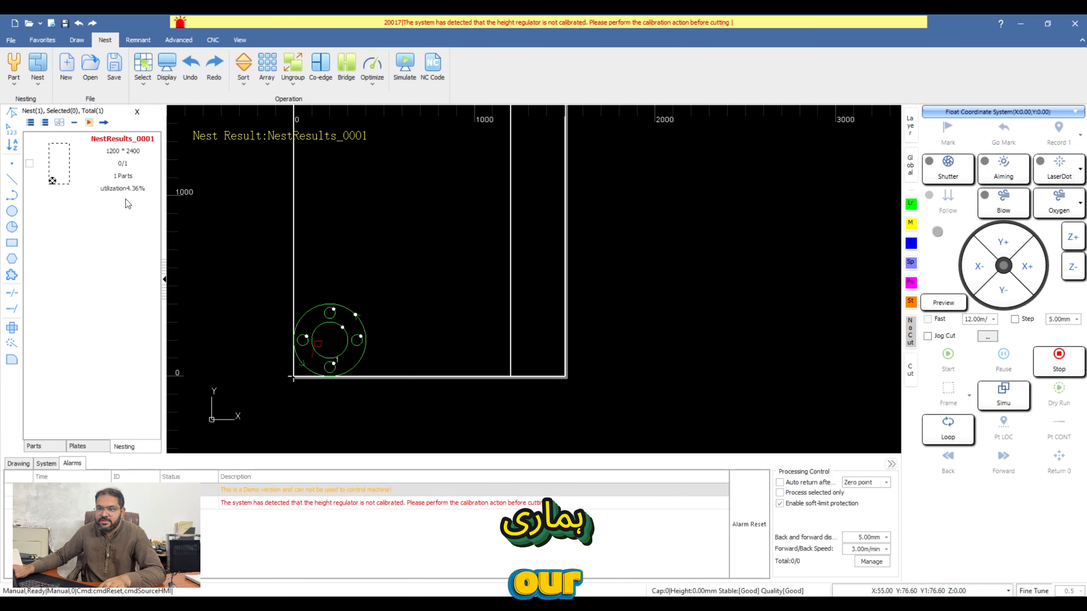
- Clear the nesting results and return to the part list
left_click(38, 81)
left_click(65, 112)
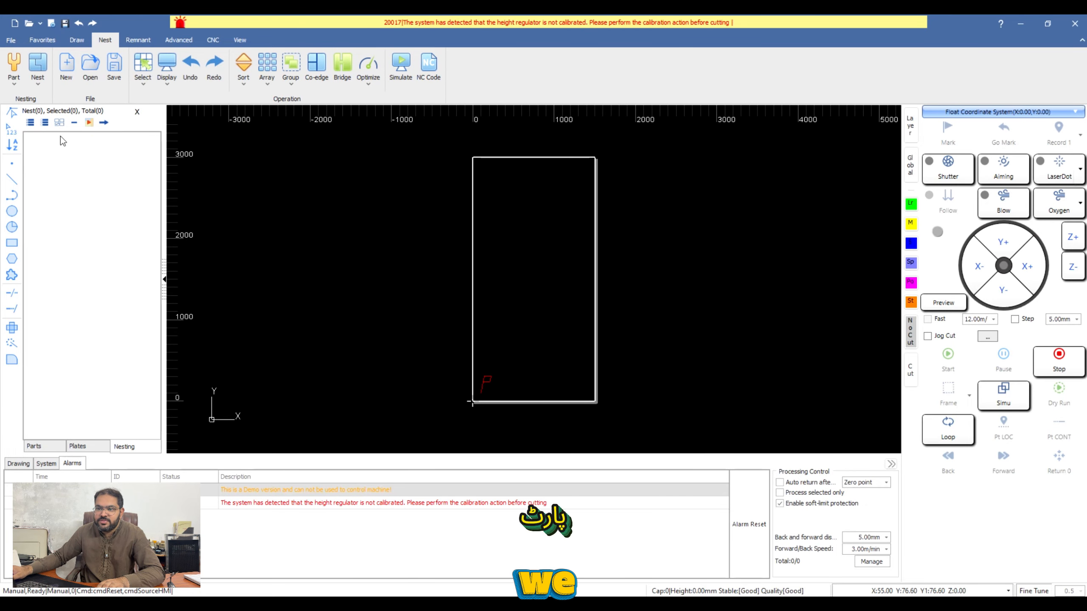
left_click(17, 82)
left_click(86, 221)
key("BackSpace")
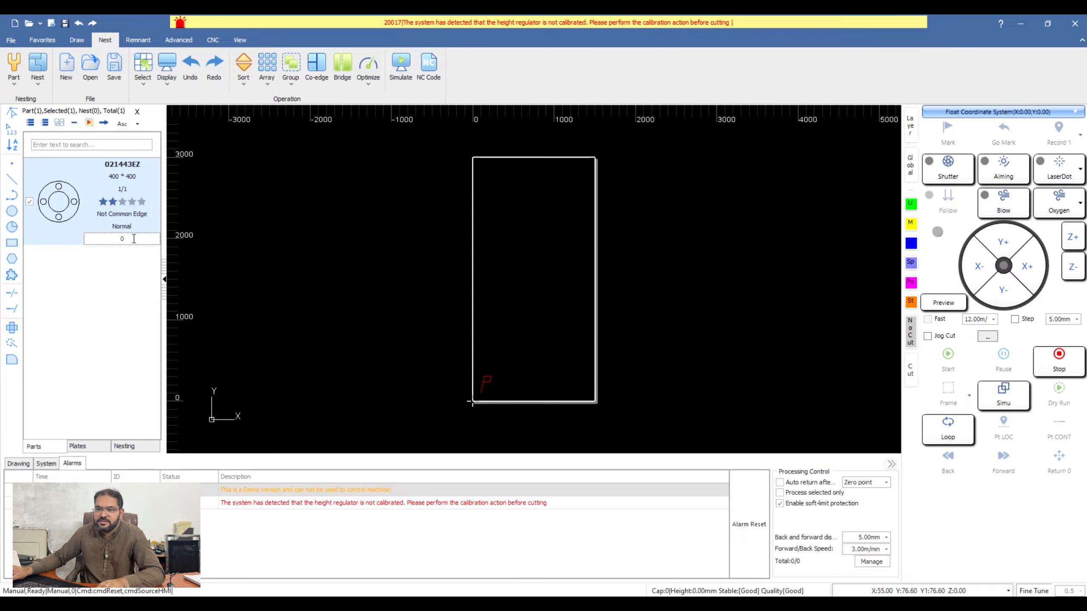
left_click(130, 203)
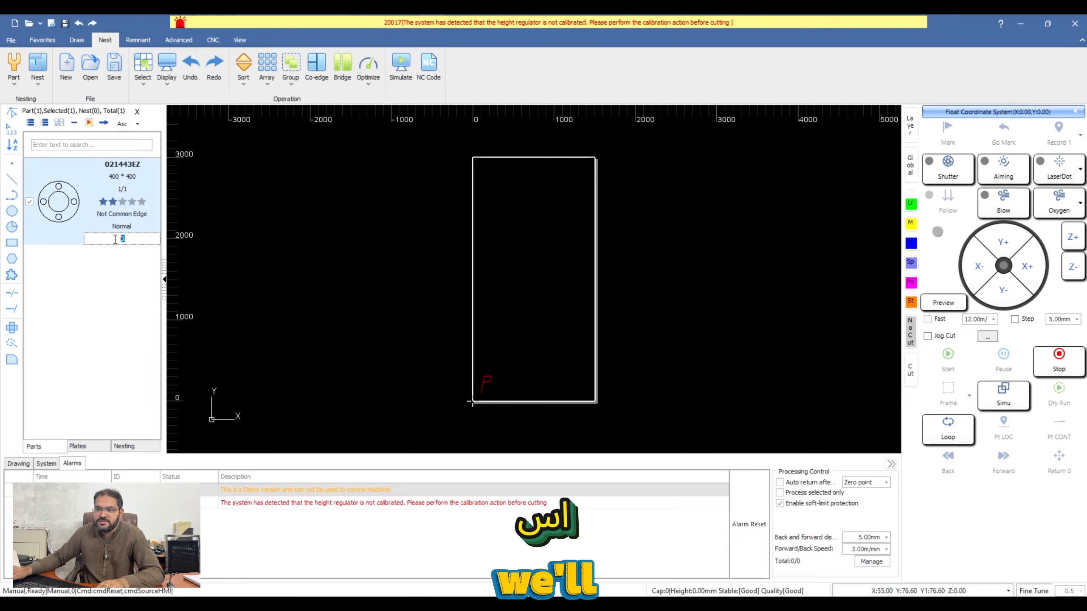
- Modify the number of parts for the screw-hole circle item only, adding 50 to its quantity
right_click(68, 200)
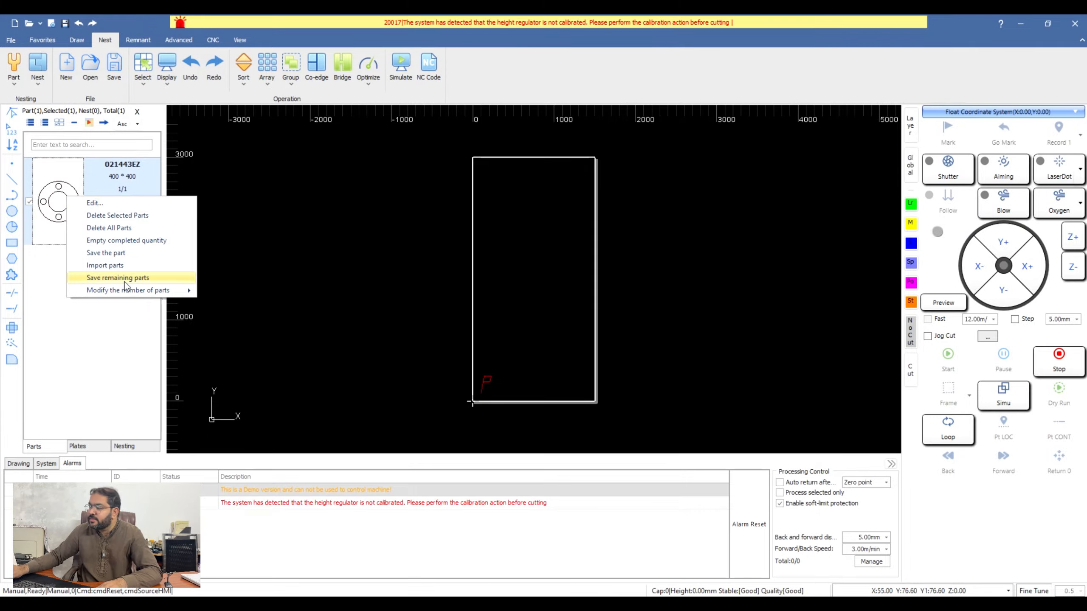
mouse_move(134, 295)
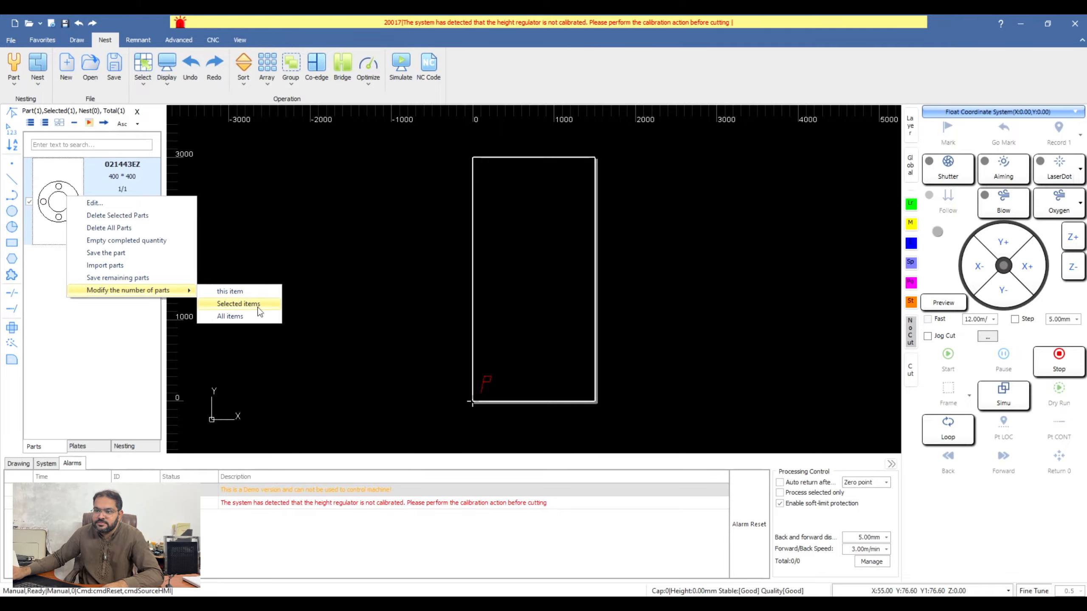
left_click(245, 293)
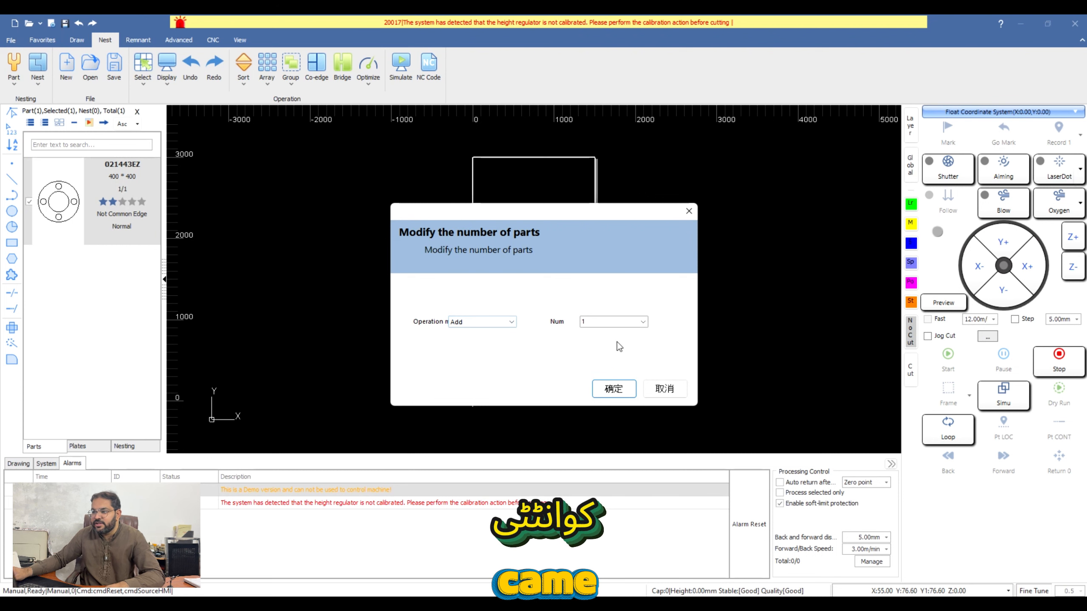
double_click(609, 322)
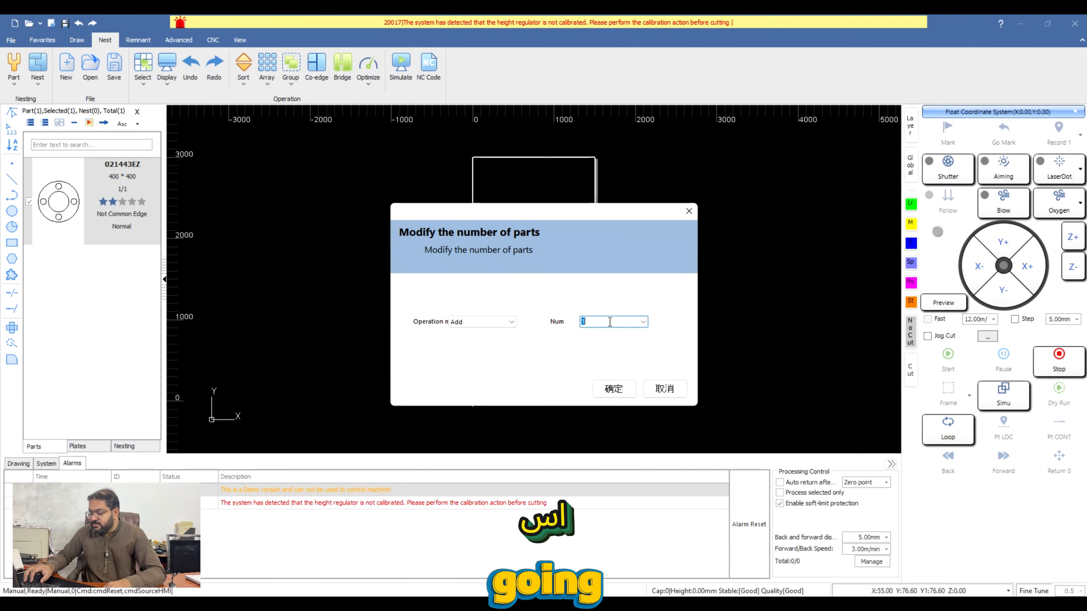
type("50")
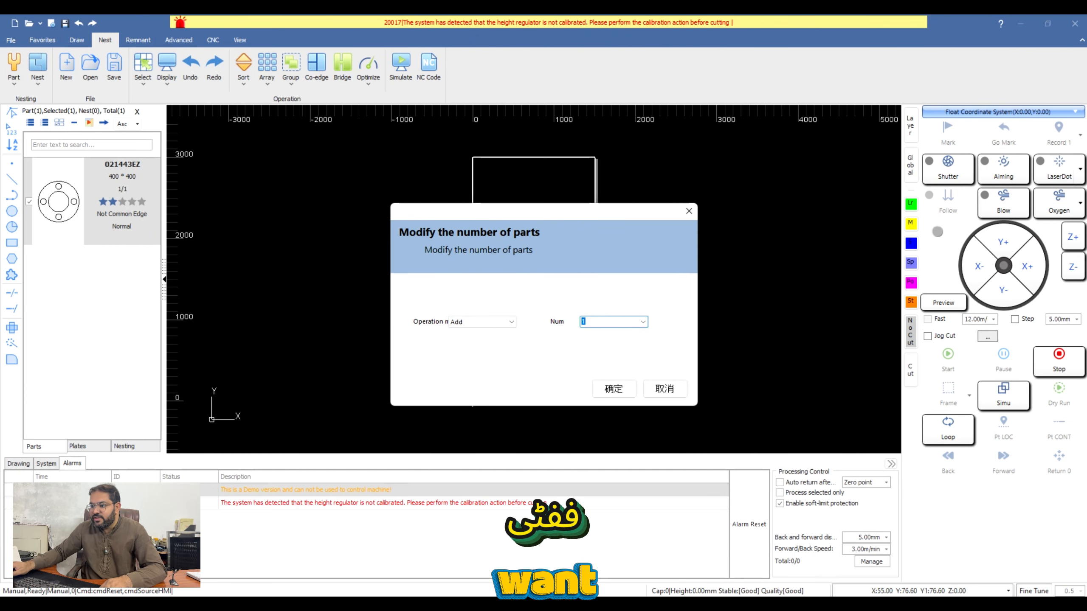
left_click(614, 389)
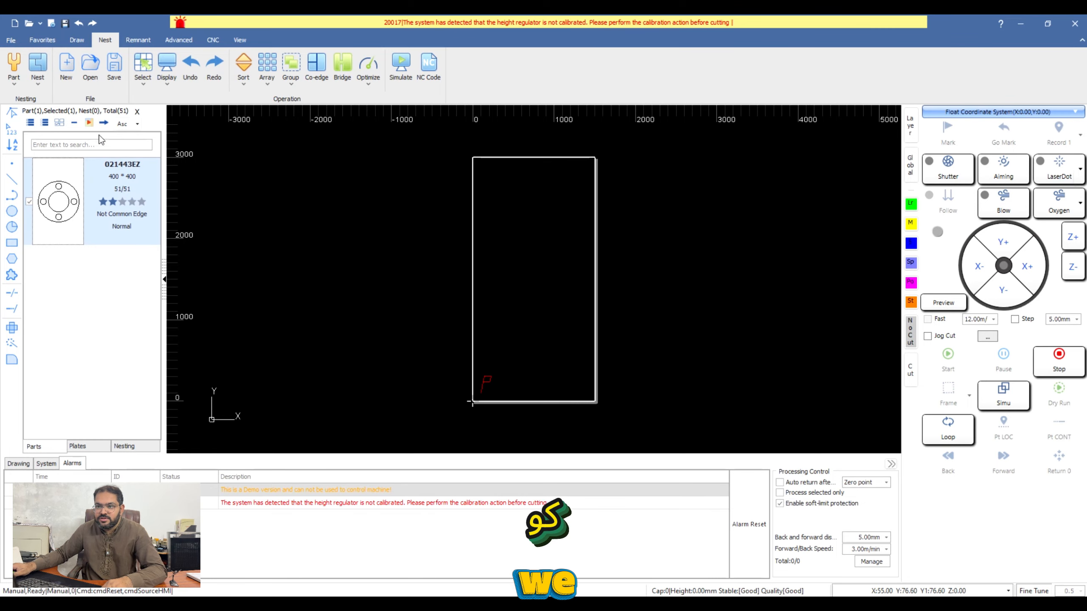
- Nest the selected parts on the 1200 × 2400 plate, clearing previous nesting results, and view both resulting sheet layouts
left_click(89, 123)
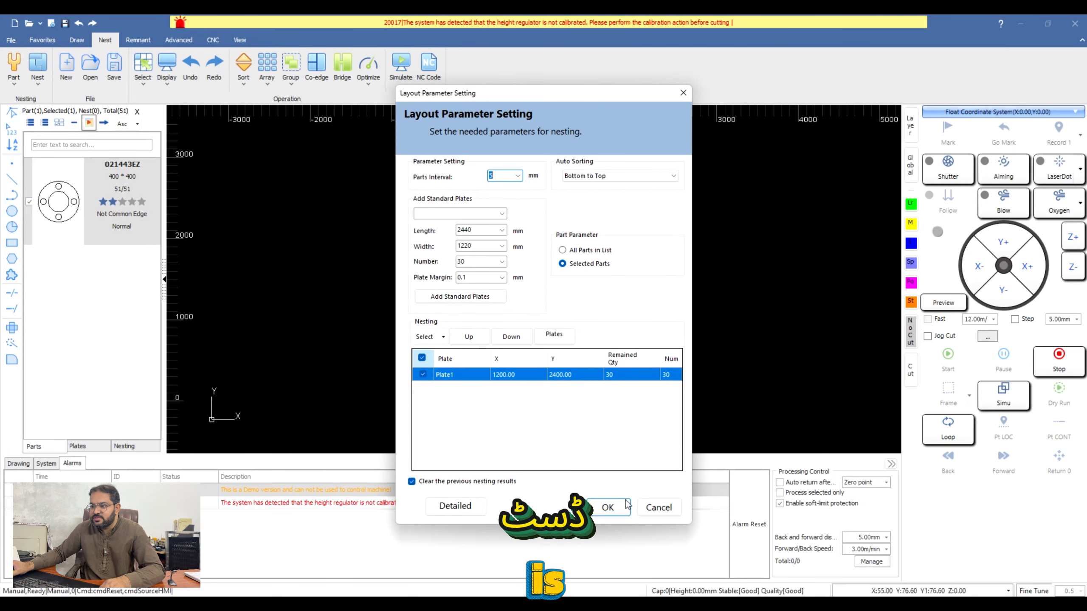
left_click(608, 507)
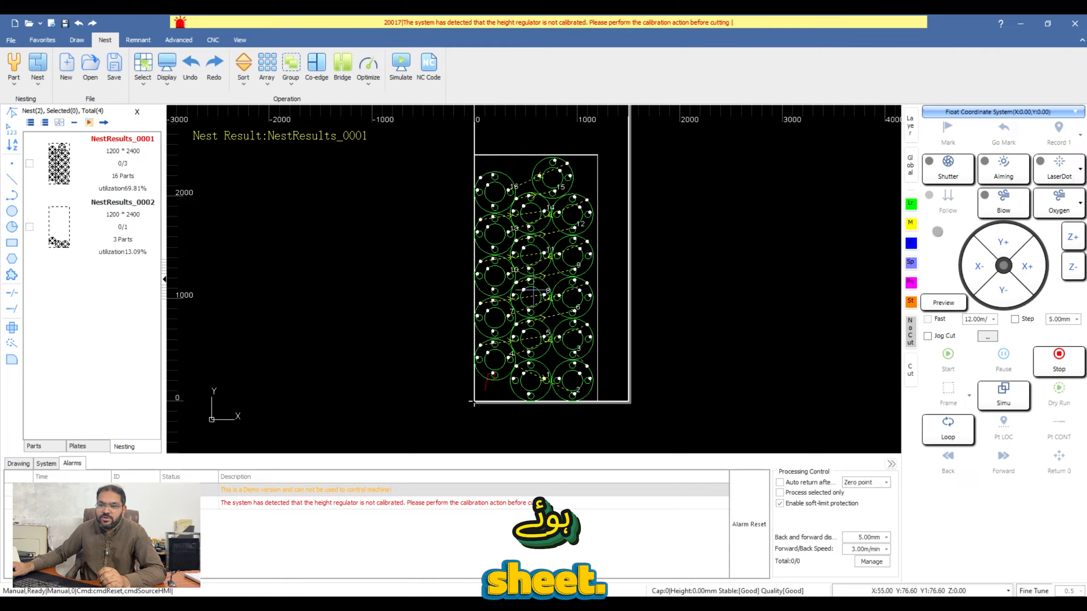
left_click(60, 235)
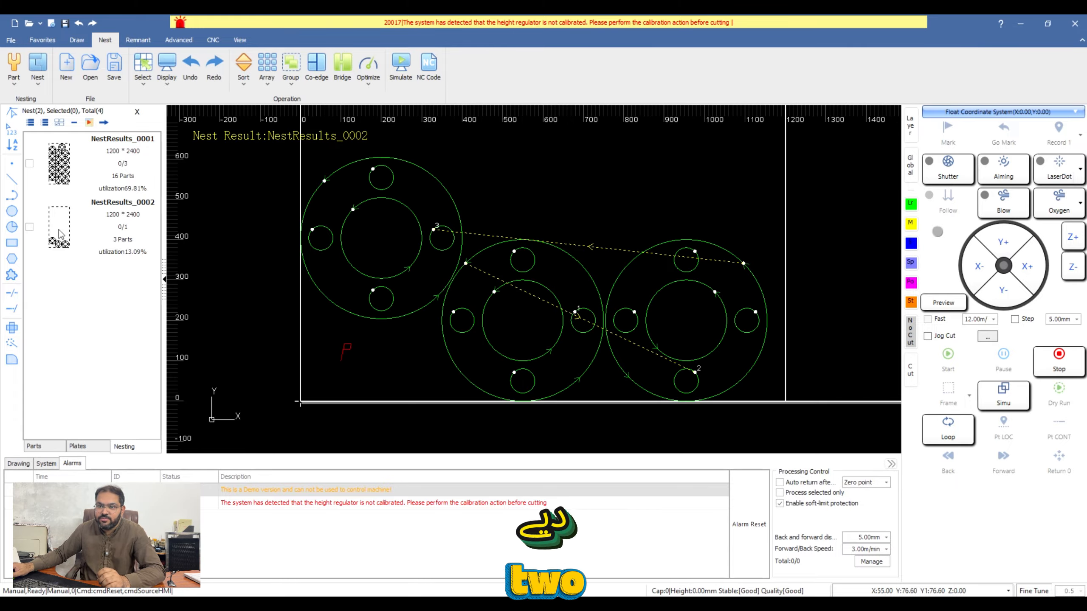
left_click(59, 163)
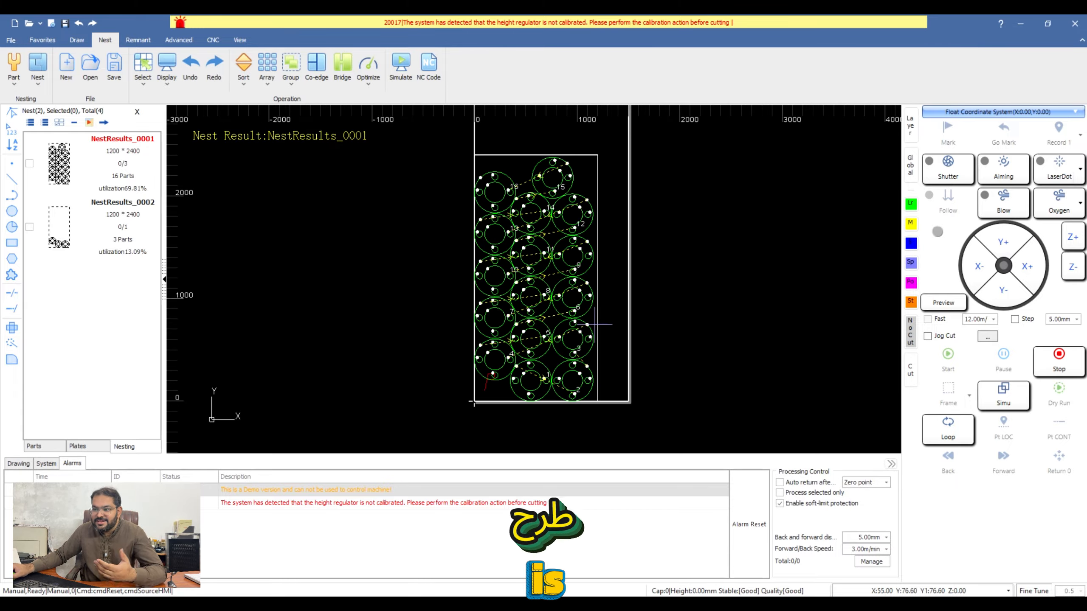
scroll(565, 307, "down", 2)
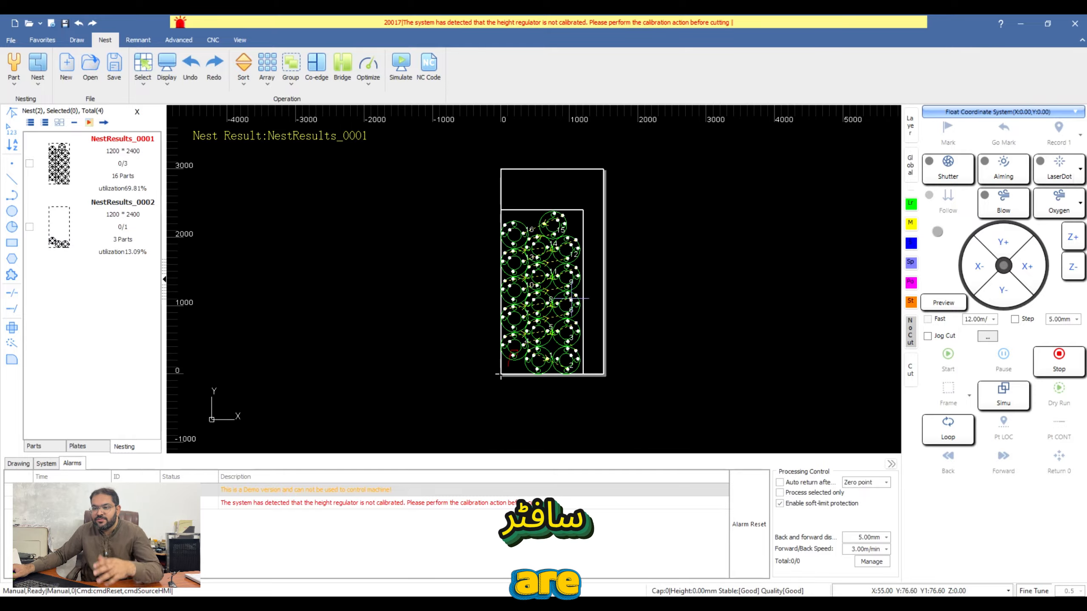
scroll(564, 296, "up", 2)
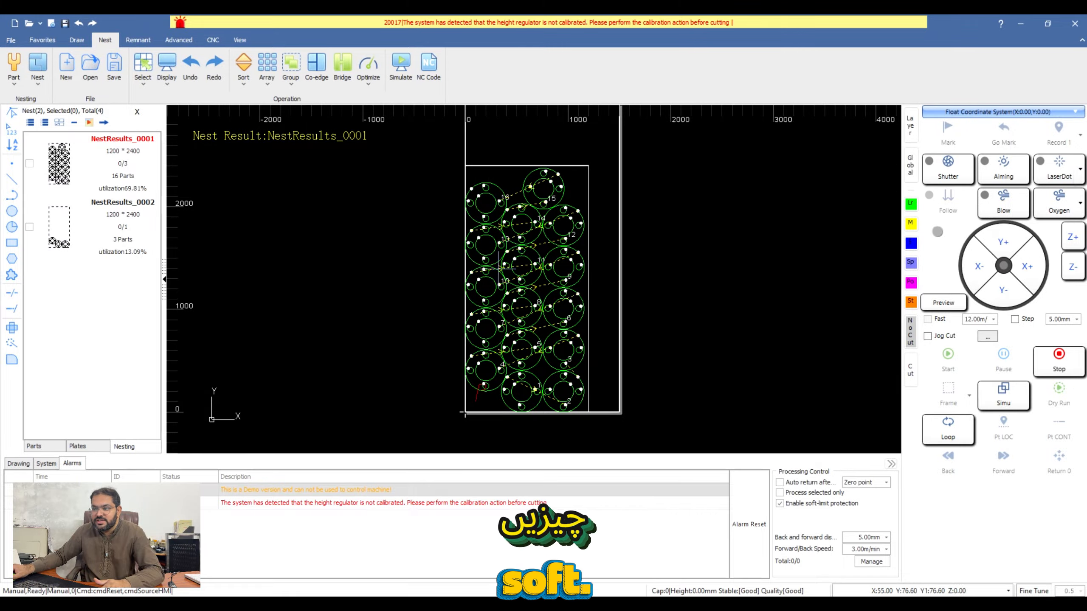
- Look over the parts nested on the first 1200 × 2400 sheet and clear the nesting results
scroll(531, 278, "down", 1)
scroll(532, 281, "up", 4)
scroll(532, 284, "down", 7)
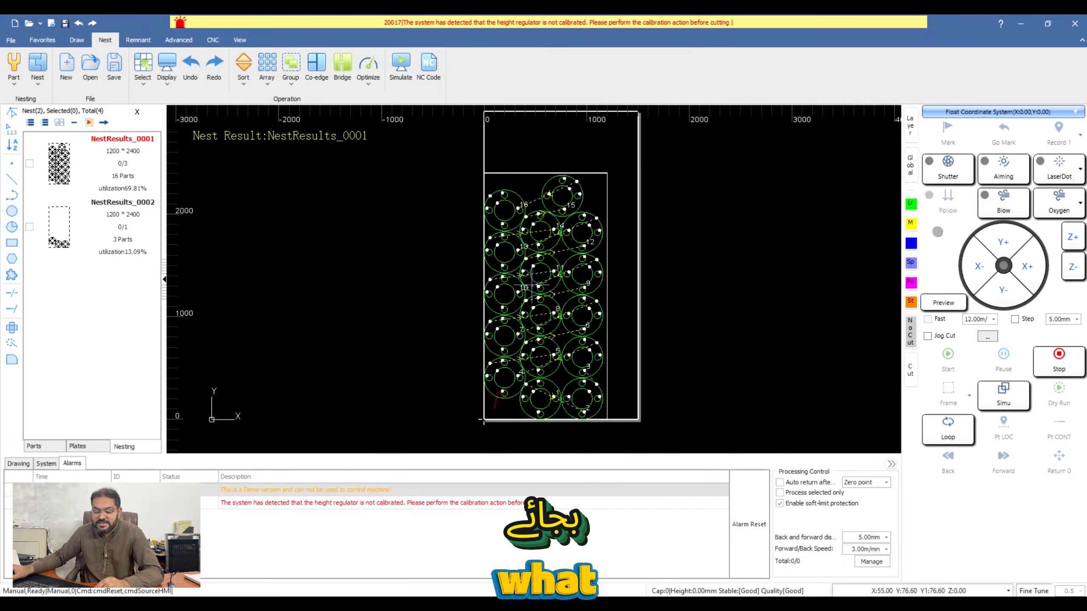
left_click_drag(486, 197, 612, 401)
left_click(607, 398)
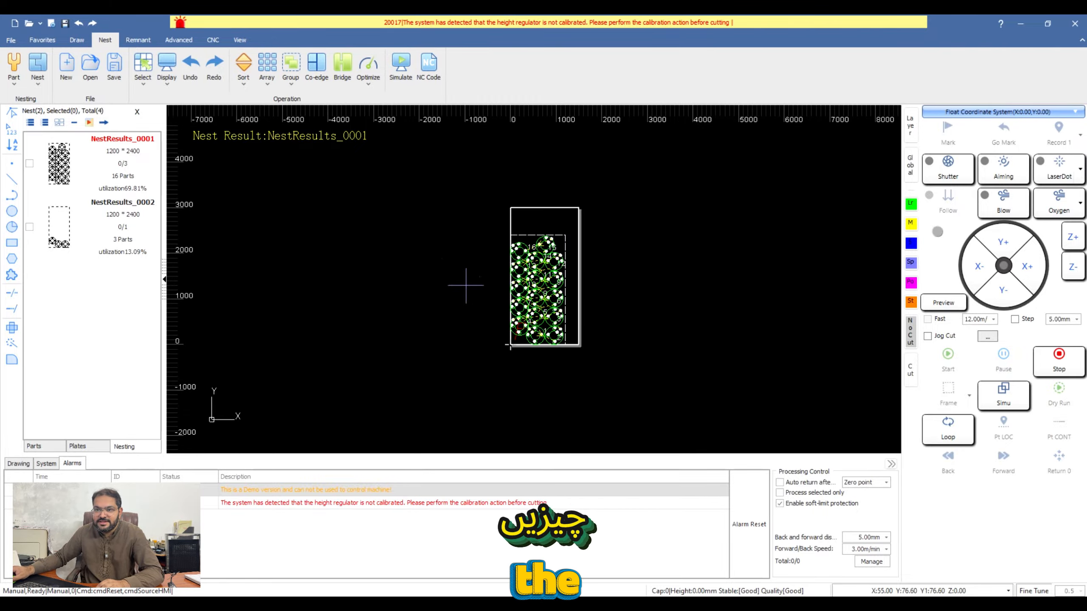
left_click(37, 85)
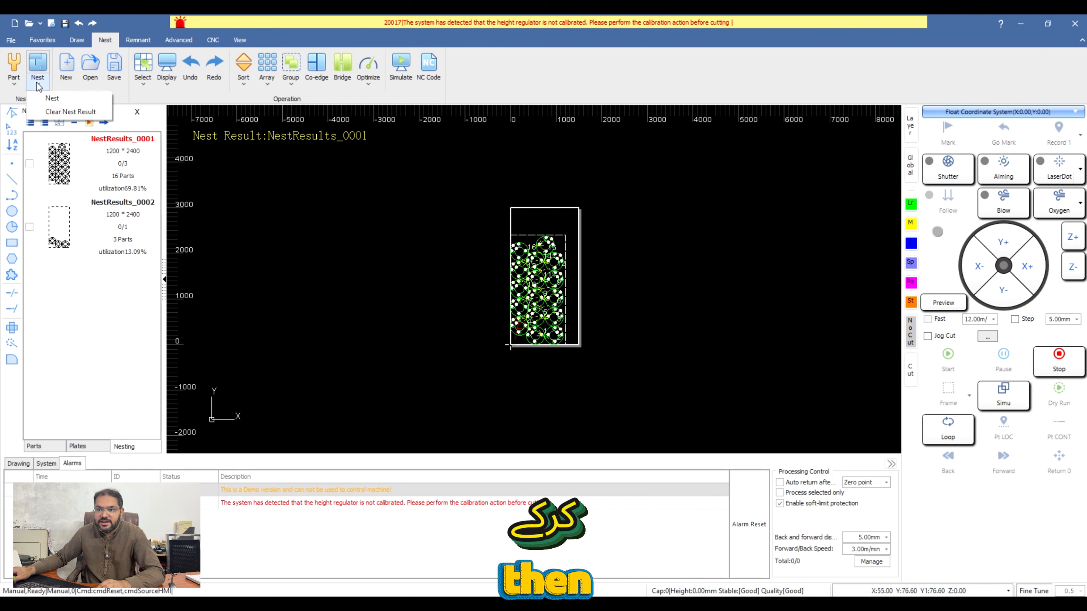
left_click(57, 112)
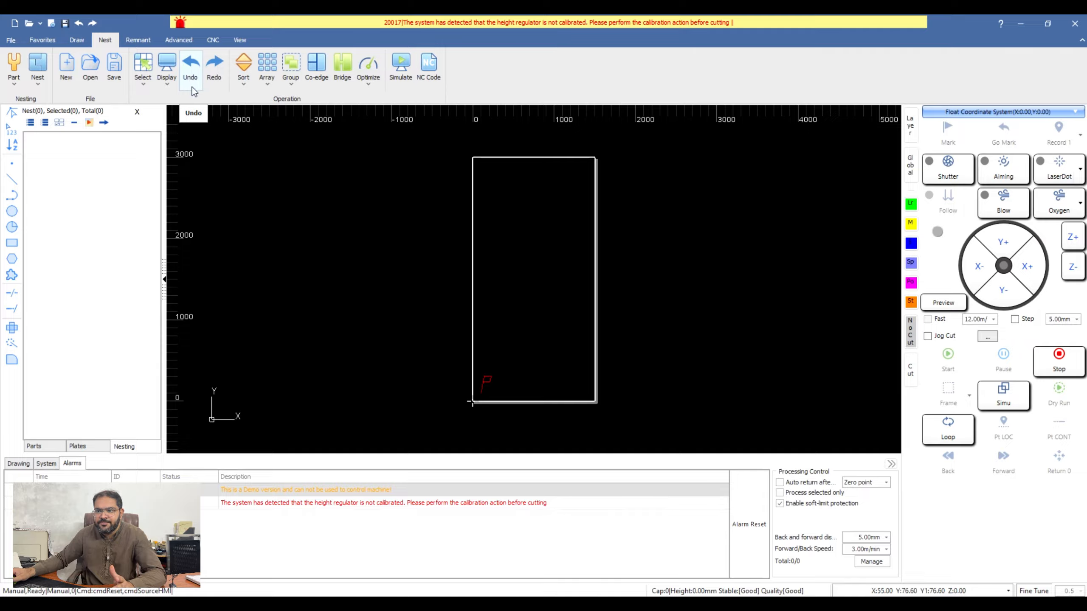
left_click(171, 84)
left_click(162, 88)
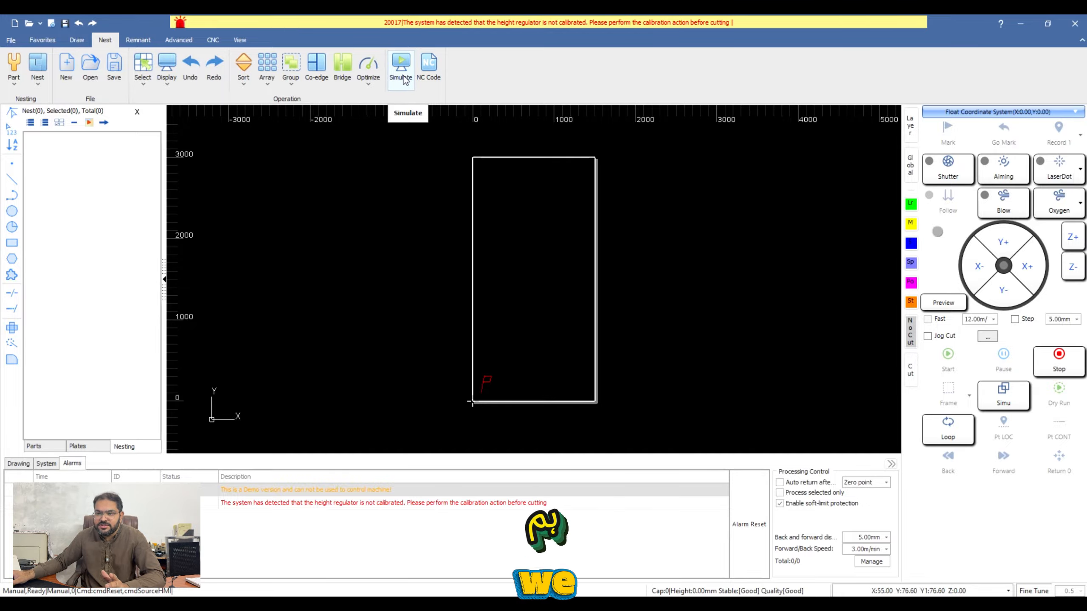
left_click(137, 111)
- Review the remnant contour guide's steps and the cut line teaching options, closing each without selecting any points
left_click(137, 41)
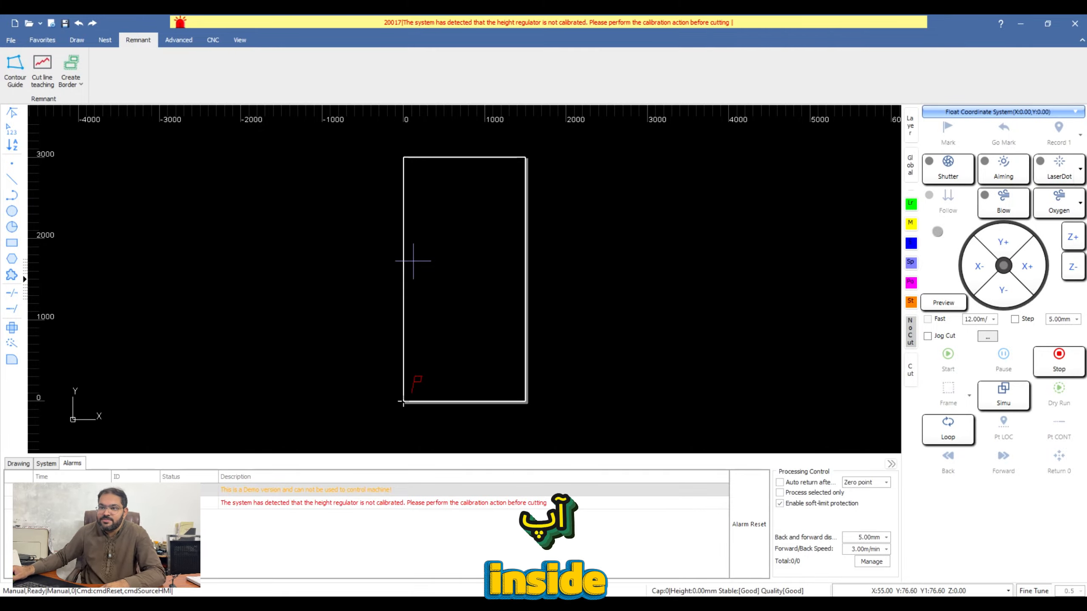
left_click(14, 81)
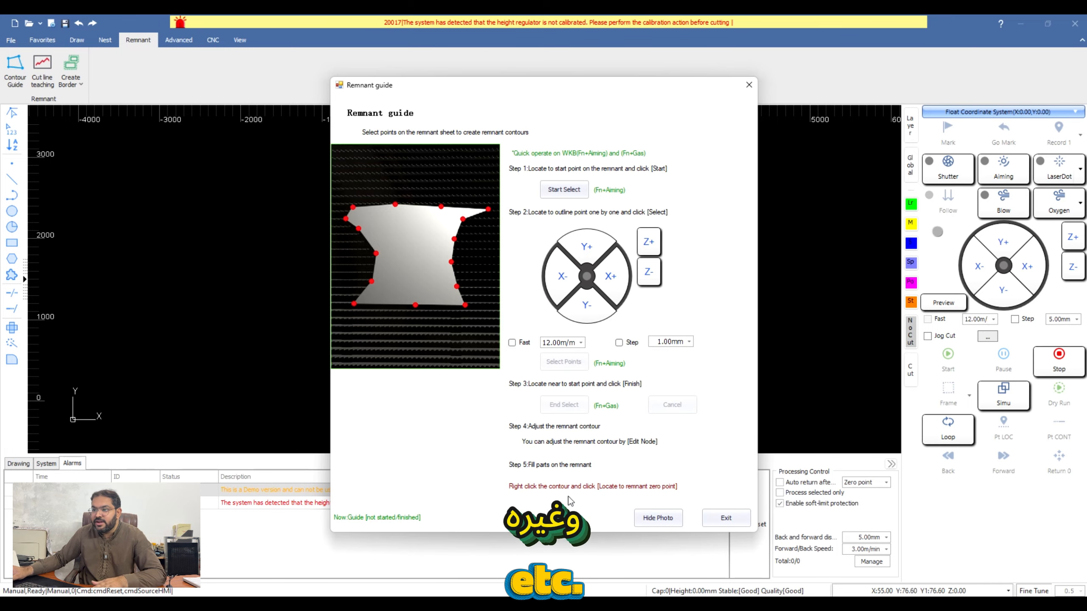
left_click(725, 517)
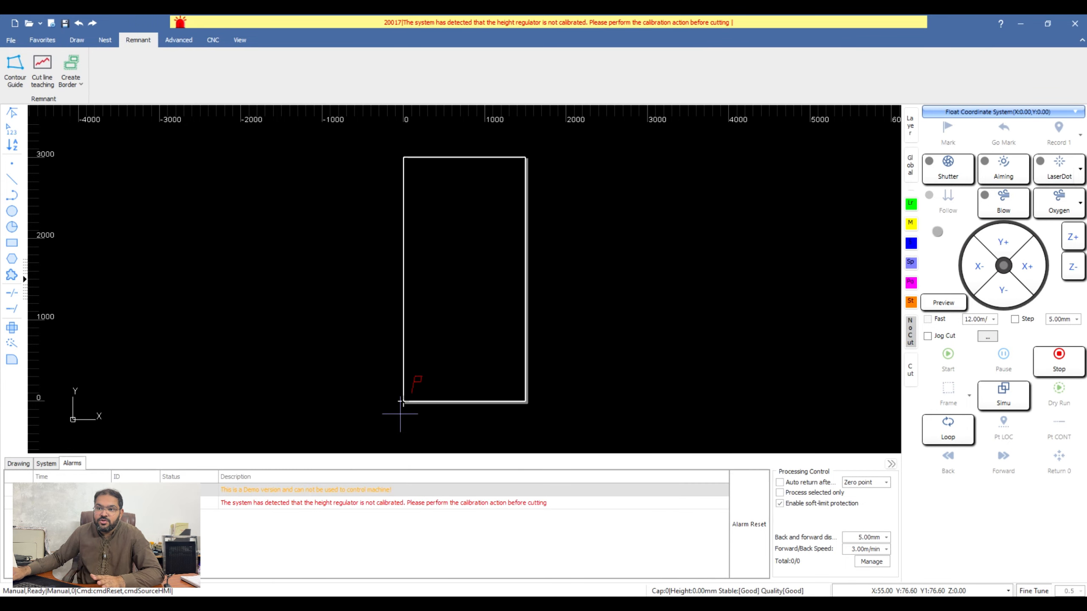
left_click(46, 73)
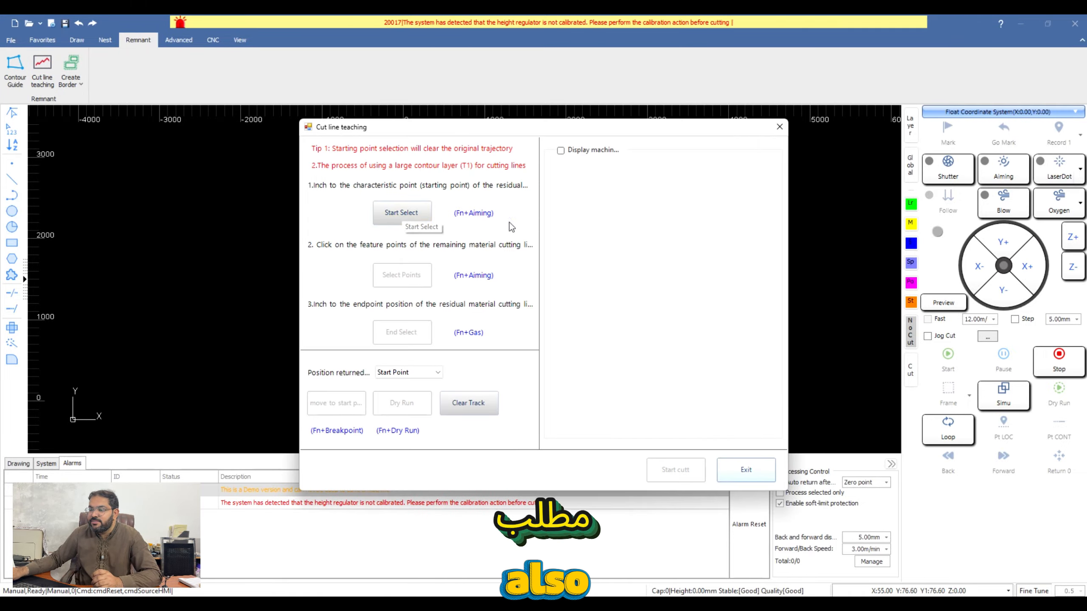
left_click(780, 127)
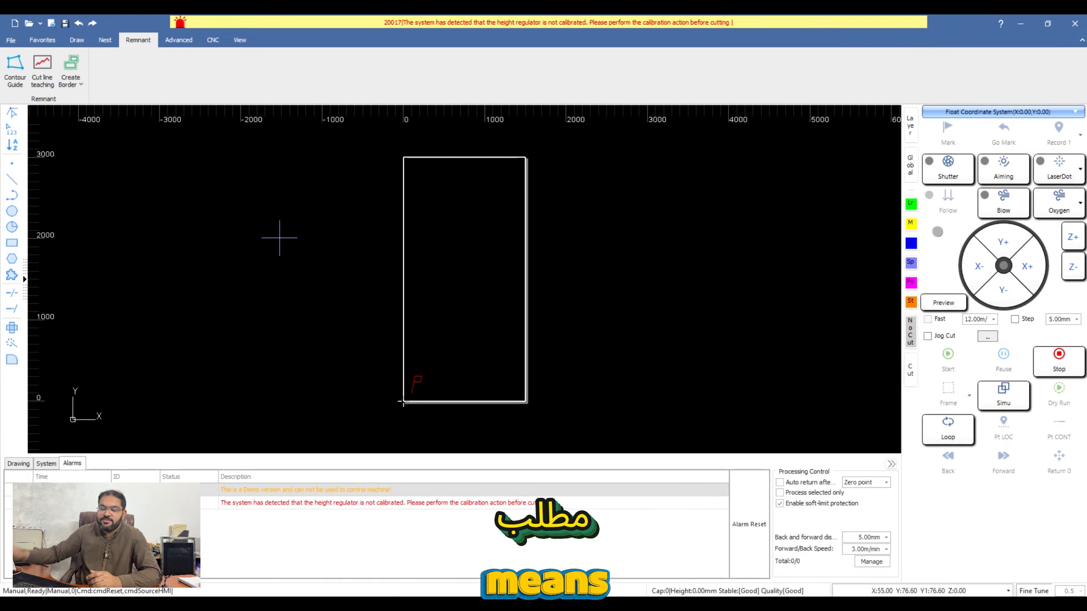